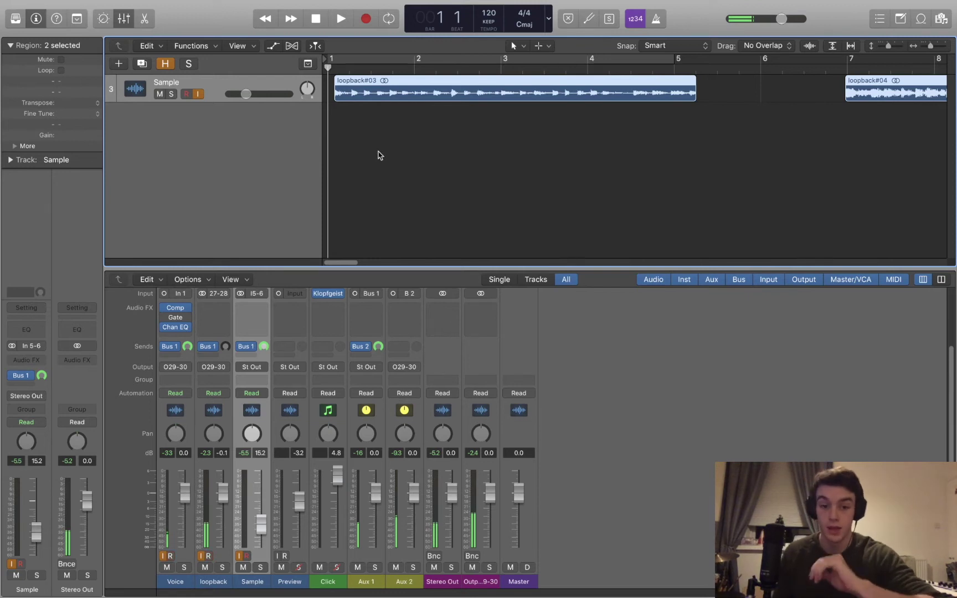
Play the loopback#03 region on the Sample track from bar 1 to hear the original sample.
{"action": "scroll", "coordinate": [779, 135], "scroll_direction": "right", "scroll_amount": 5}
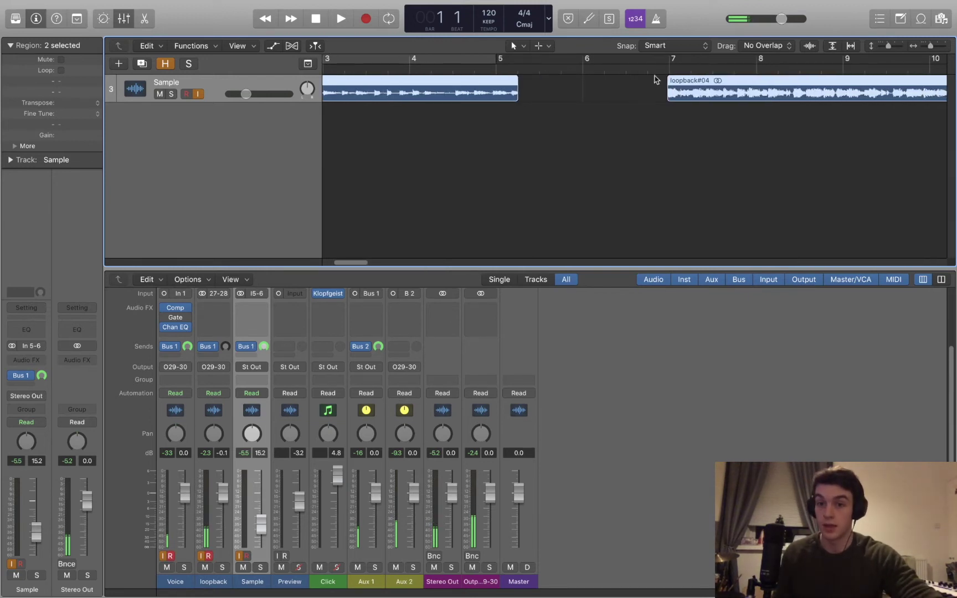
{"action": "key", "text": "super+Right"}
{"action": "key", "text": "super+Left"}
{"action": "key", "text": "super+Left"}
{"action": "key", "text": "super+Left"}
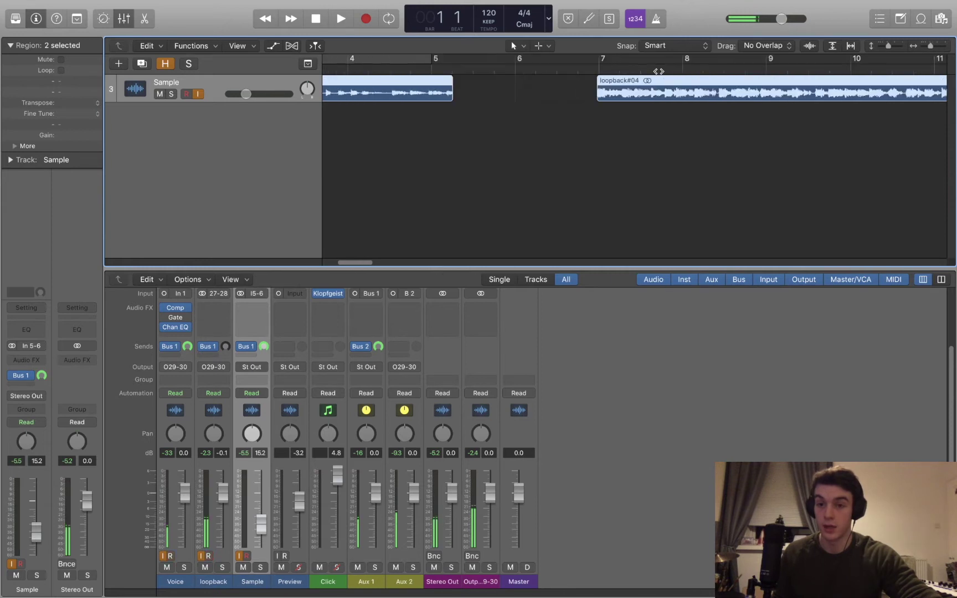
{"action": "scroll", "coordinate": [410, 94], "scroll_direction": "right", "scroll_amount": 1}
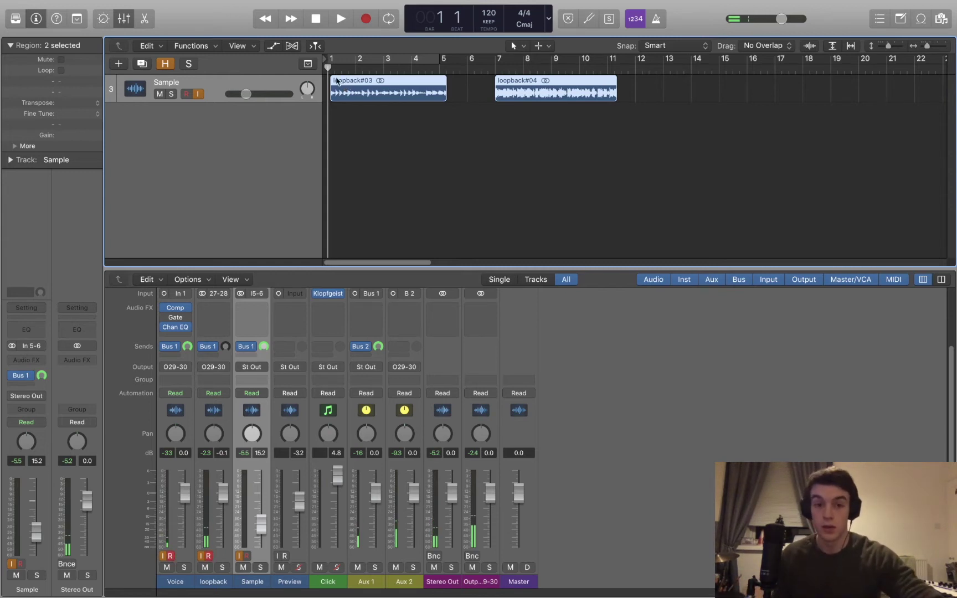
{"action": "scroll", "coordinate": [624, 66], "scroll_direction": "up", "scroll_amount": 5}
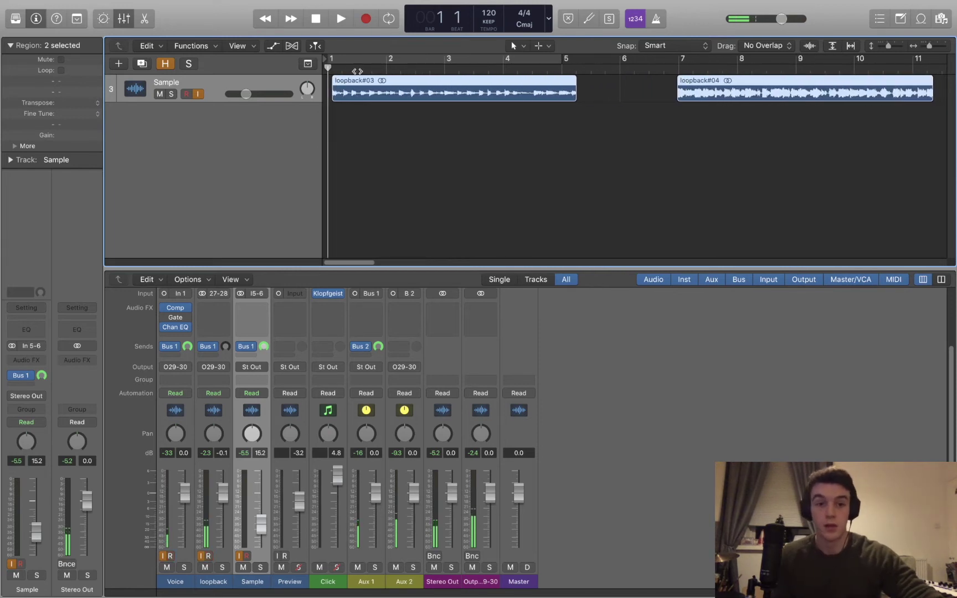
{"action": "left_click_drag", "start_coordinate": [340, 69], "coordinate": [327, 70]}
{"action": "key", "text": "space"}
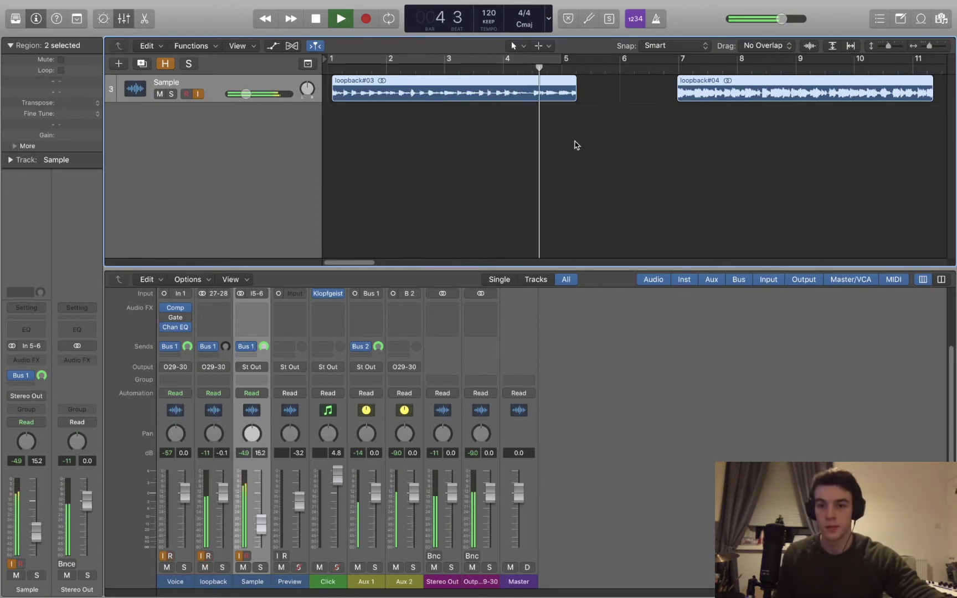
{"action": "key", "text": "space"}
Play the loopback#04 region on the Sample track from bar 7 to compare it with the first sample.
{"action": "scroll", "coordinate": [670, 89], "scroll_direction": "right", "scroll_amount": 3}
{"action": "left_click", "coordinate": [576, 69]}
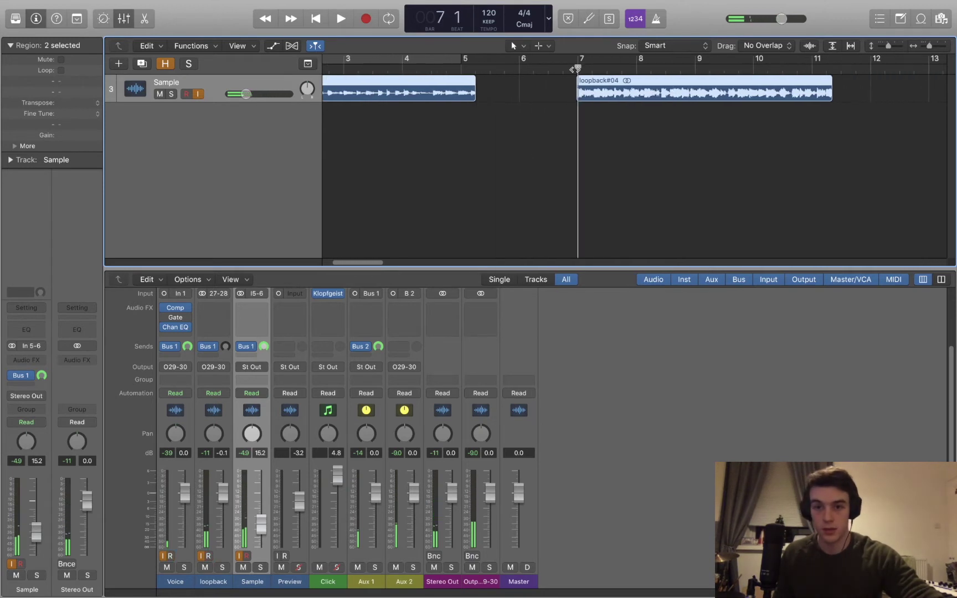
{"action": "key", "text": "space"}
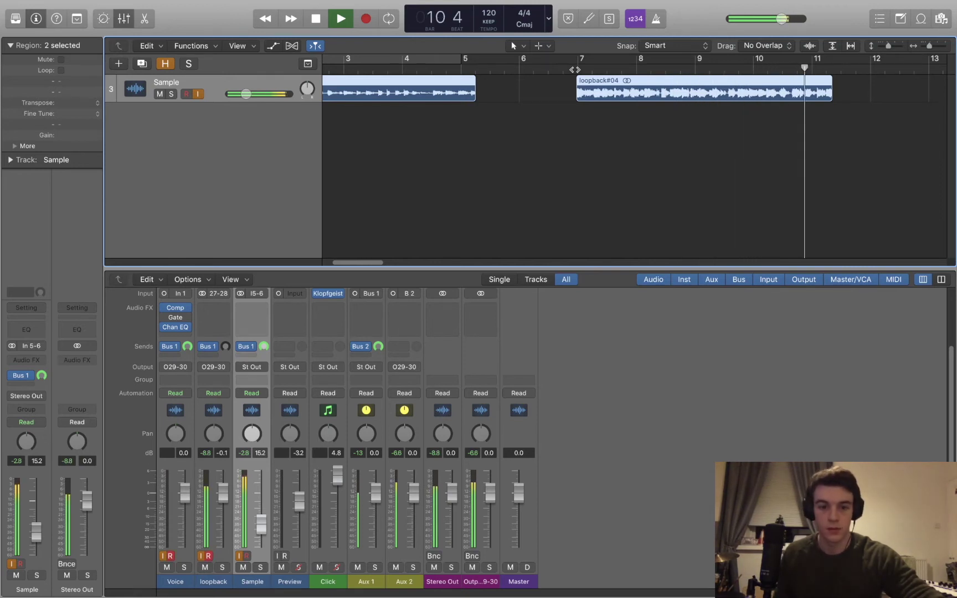
{"action": "key", "text": "space"}
{"action": "scroll", "coordinate": [626, 175], "scroll_direction": "left", "scroll_amount": 4}
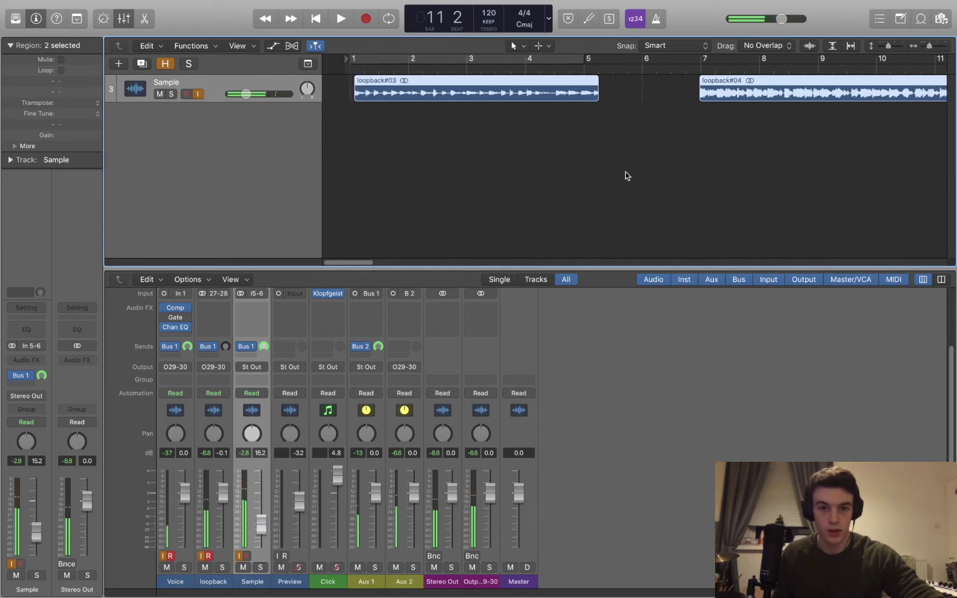
Add a Channel EQ to the Sample channel with a 24 dB/Oct low cut at 106 Hz, keeping the regions in view.
{"action": "scroll", "coordinate": [194, 386], "scroll_direction": "up", "scroll_amount": 3}
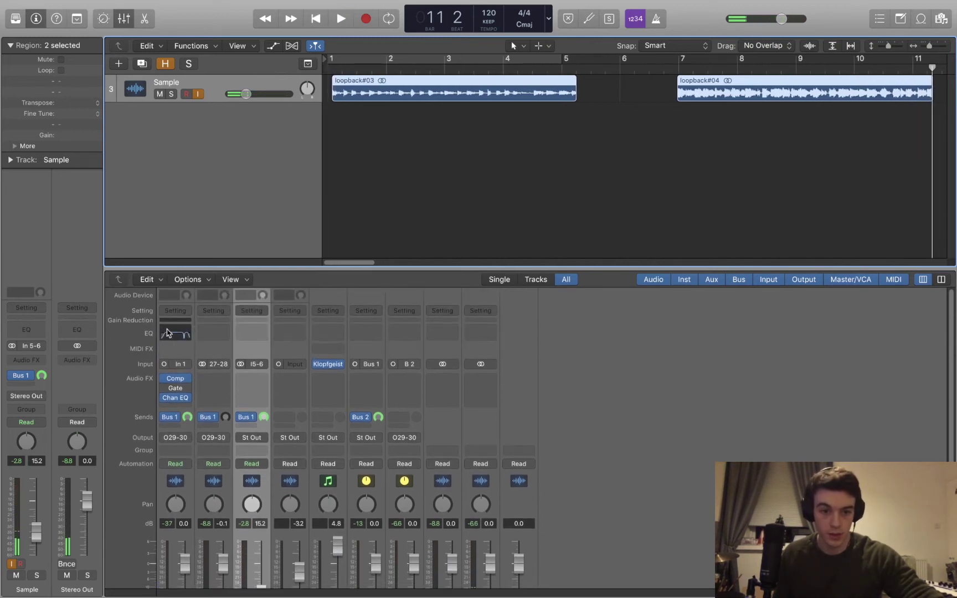
{"action": "left_click", "coordinate": [251, 333]}
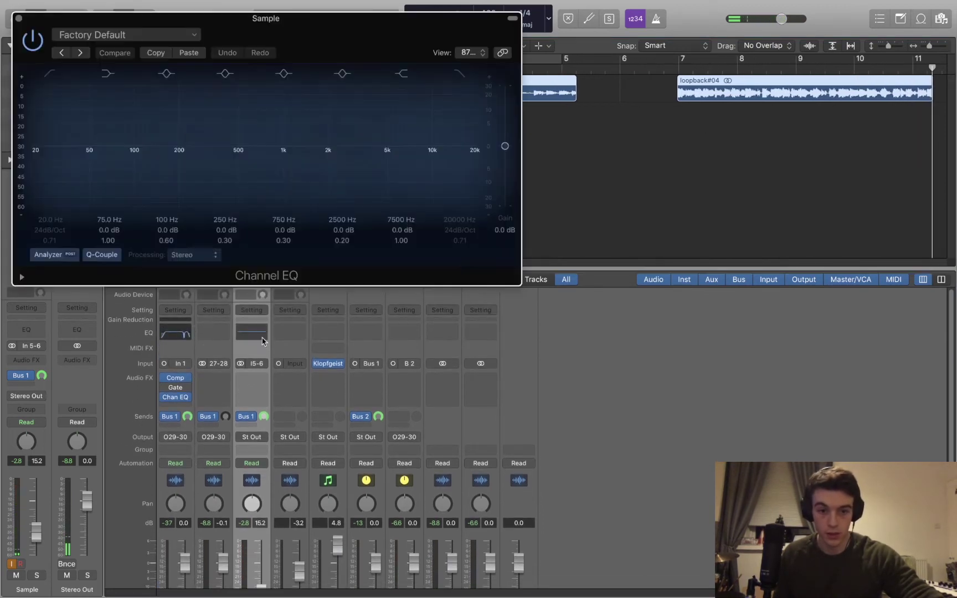
{"action": "left_click", "coordinate": [49, 73]}
{"action": "left_click_drag", "start_coordinate": [40, 166], "coordinate": [156, 175]}
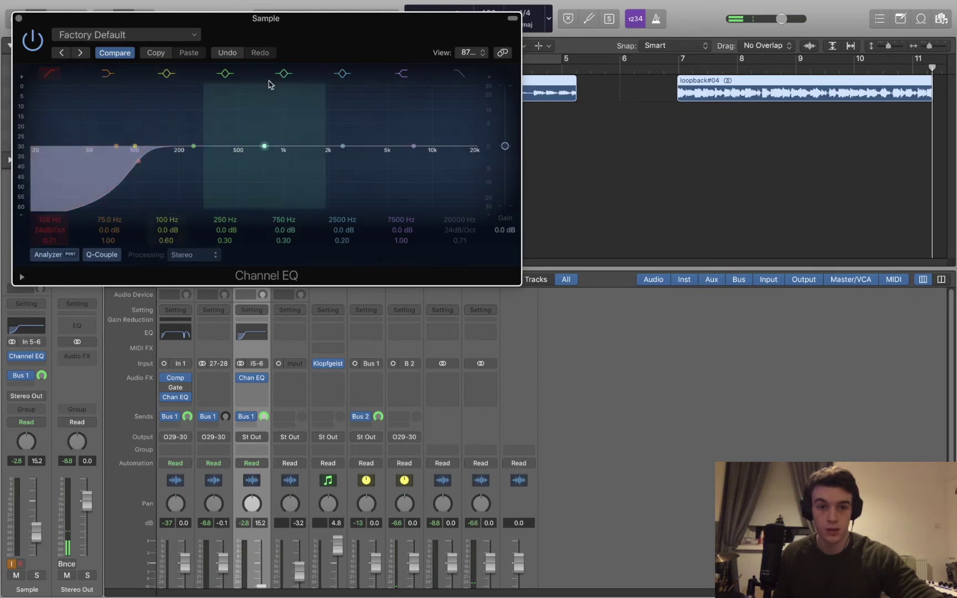
{"action": "left_click_drag", "start_coordinate": [351, 20], "coordinate": [350, 222]}
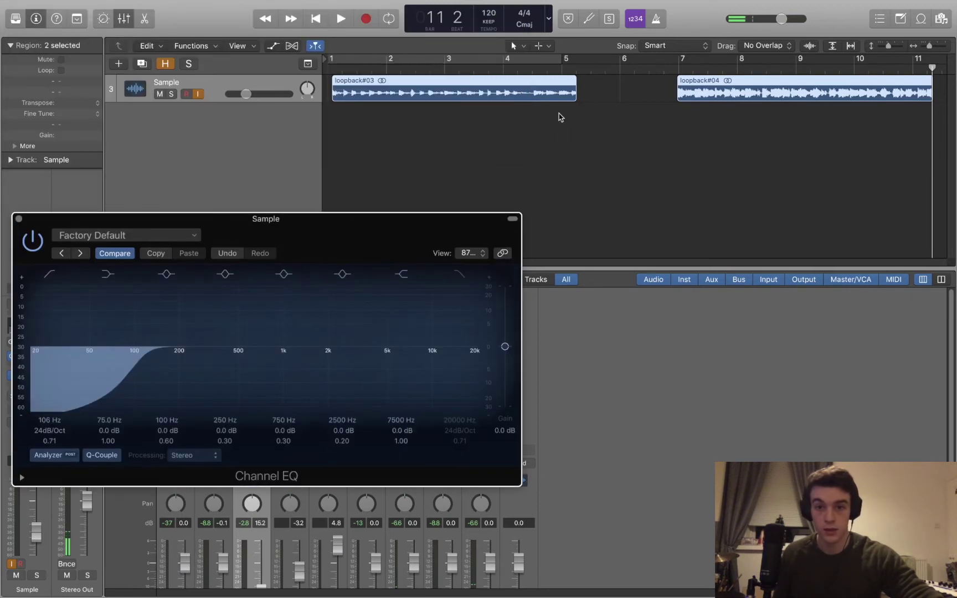
Raise the low-cut frequency and slightly boost the 2500 Hz band while playing loopback#04 from bar 7.
{"action": "left_click", "coordinate": [654, 73]}
{"action": "key", "text": "space"}
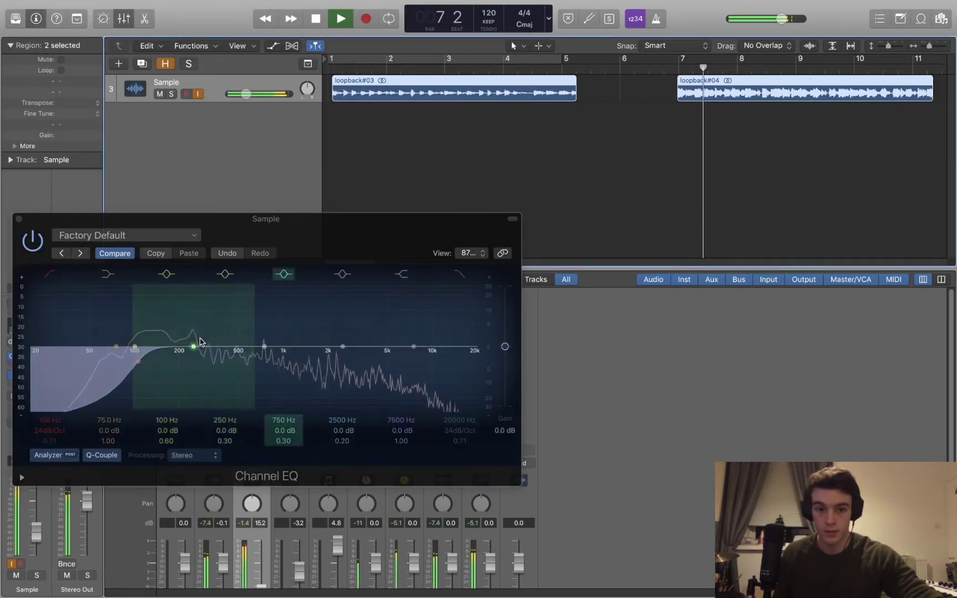
{"action": "left_click_drag", "start_coordinate": [139, 364], "coordinate": [173, 363]}
{"action": "left_click_drag", "start_coordinate": [343, 347], "coordinate": [345, 336]}
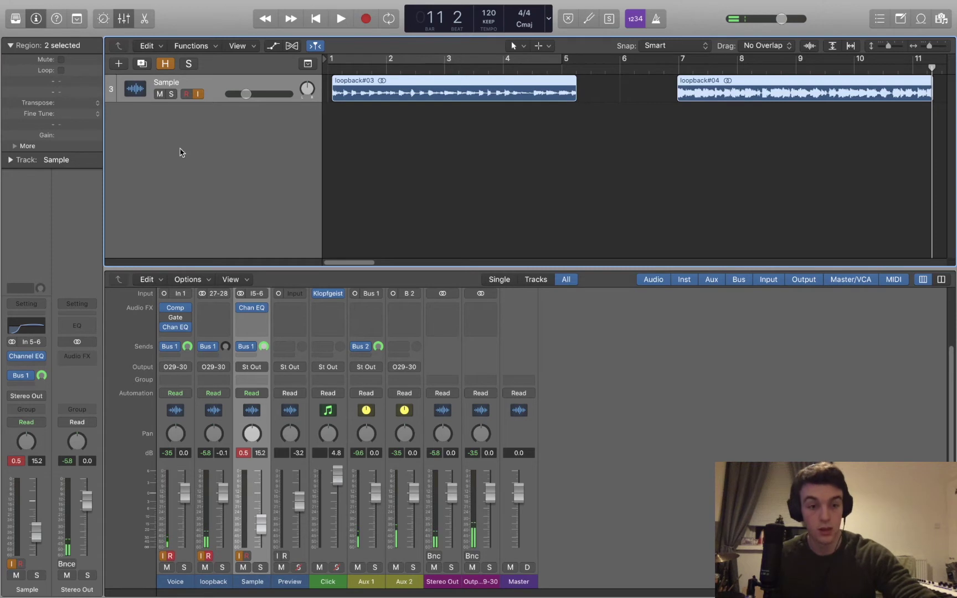
Create a software instrument track and load the Classic Mk IV electric piano from the Legacy Logic keyboards sounds.
{"action": "key", "text": "alt+super+s"}
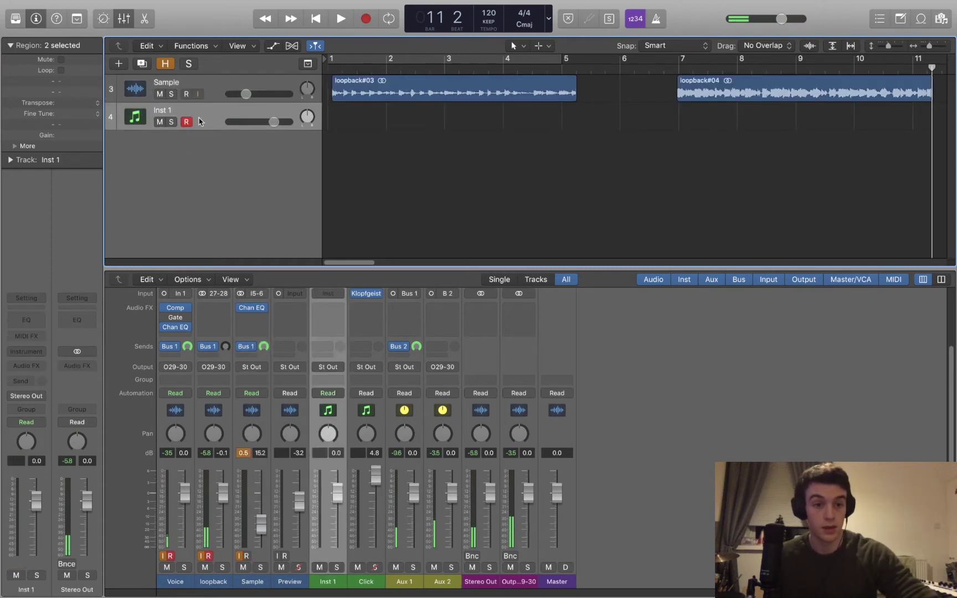
{"action": "left_click", "coordinate": [16, 19]}
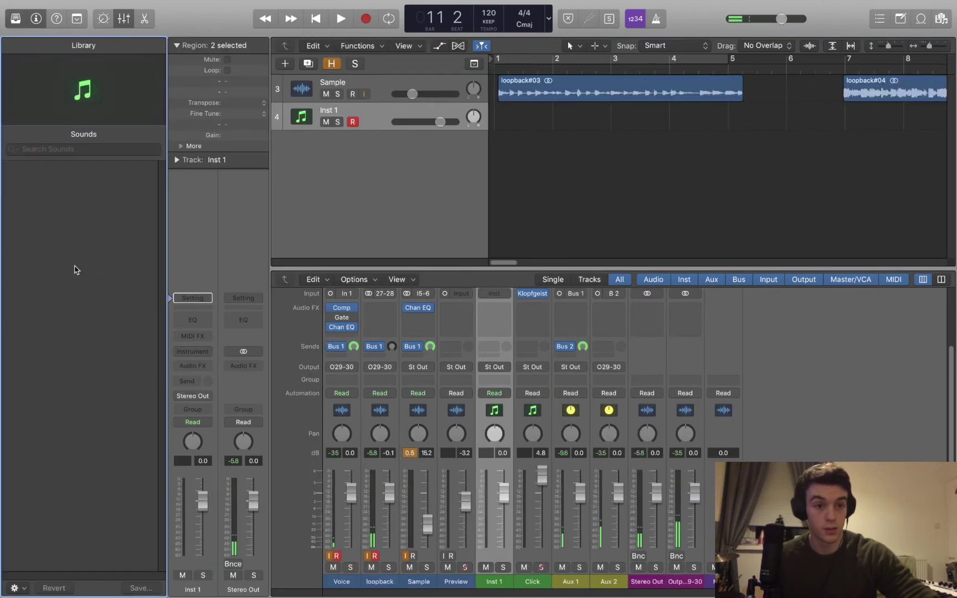
{"action": "left_click", "coordinate": [47, 382]}
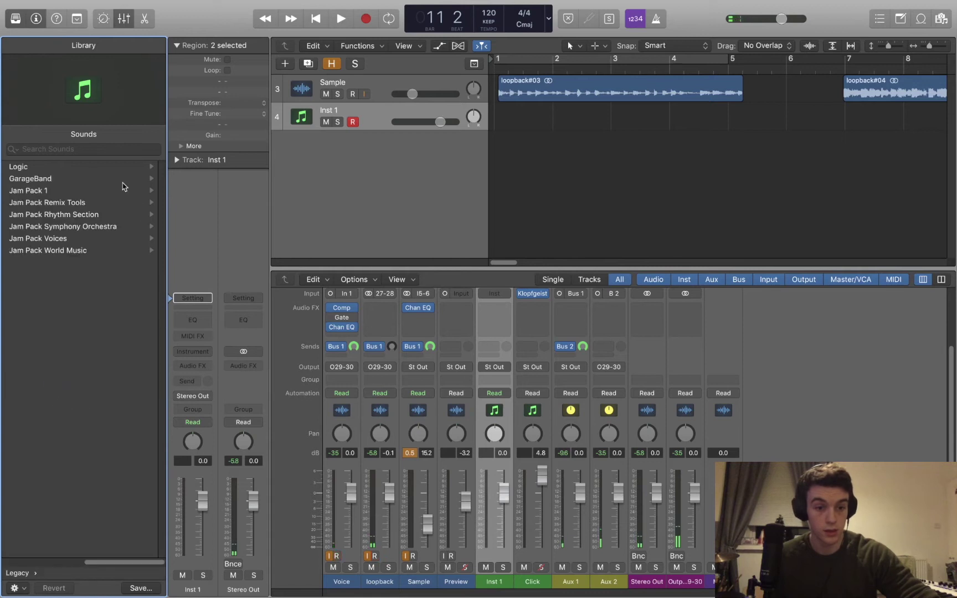
{"action": "left_click", "coordinate": [70, 167]}
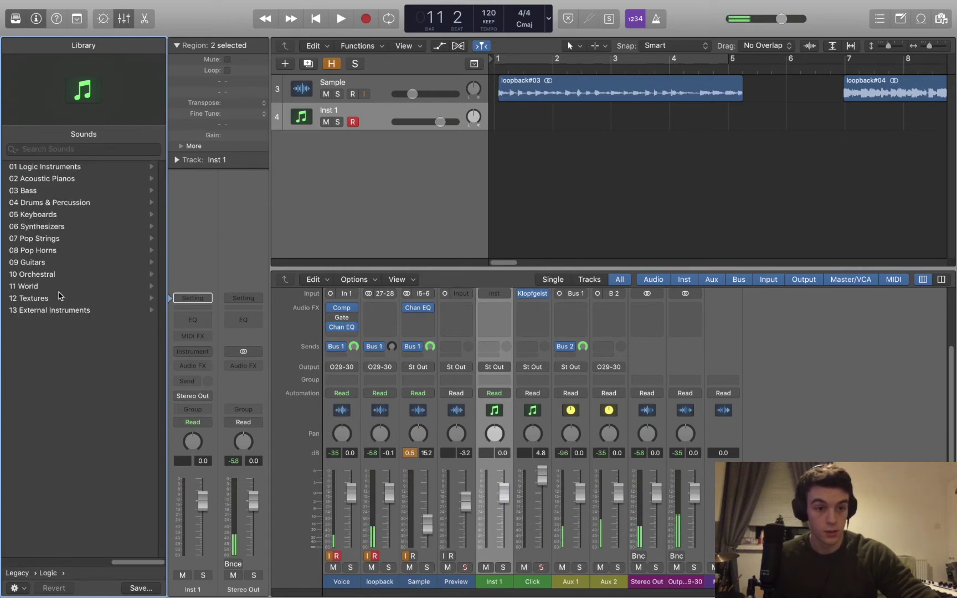
{"action": "left_click", "coordinate": [47, 215]}
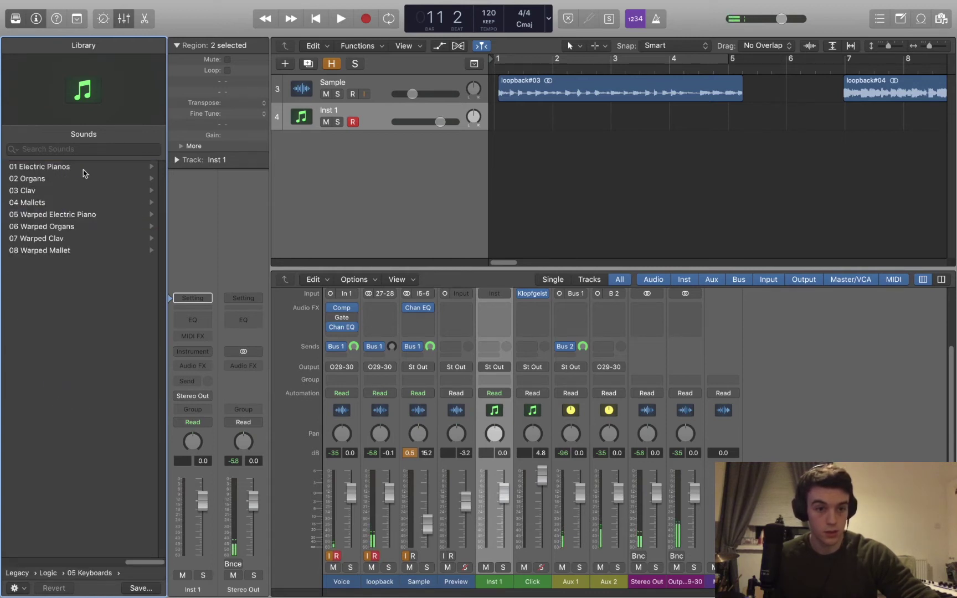
{"action": "left_click", "coordinate": [83, 169]}
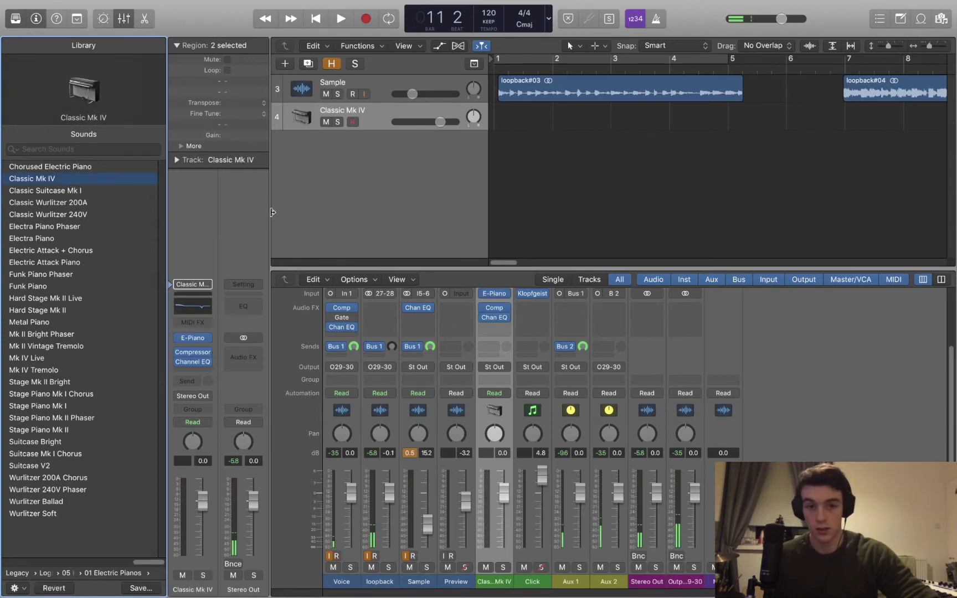
{"action": "key", "text": "y"}
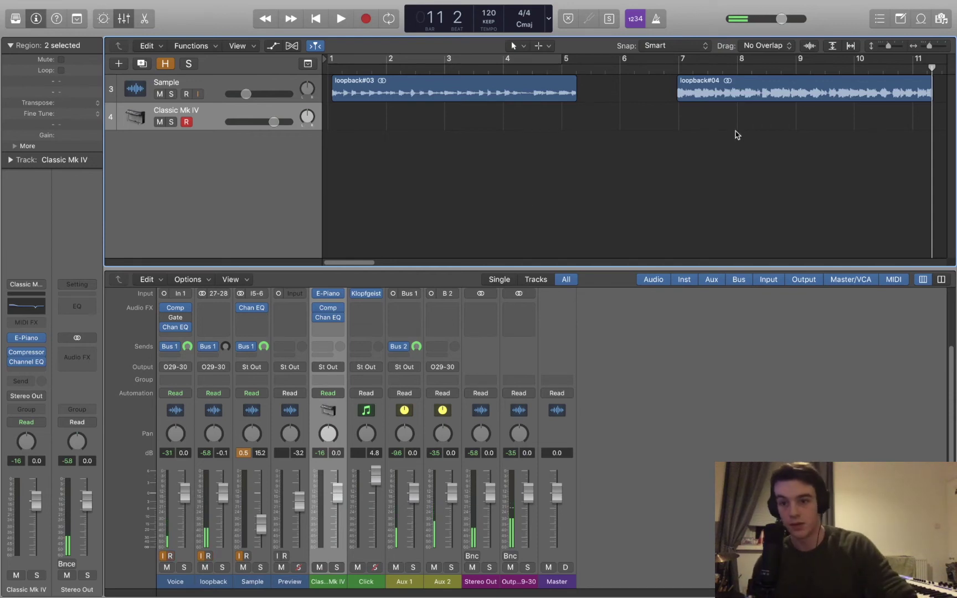
Play loopback#04 from bar 7 and work out its chords on the Classic Mk IV track.
{"action": "left_click", "coordinate": [668, 65]}
{"action": "key", "text": "space"}
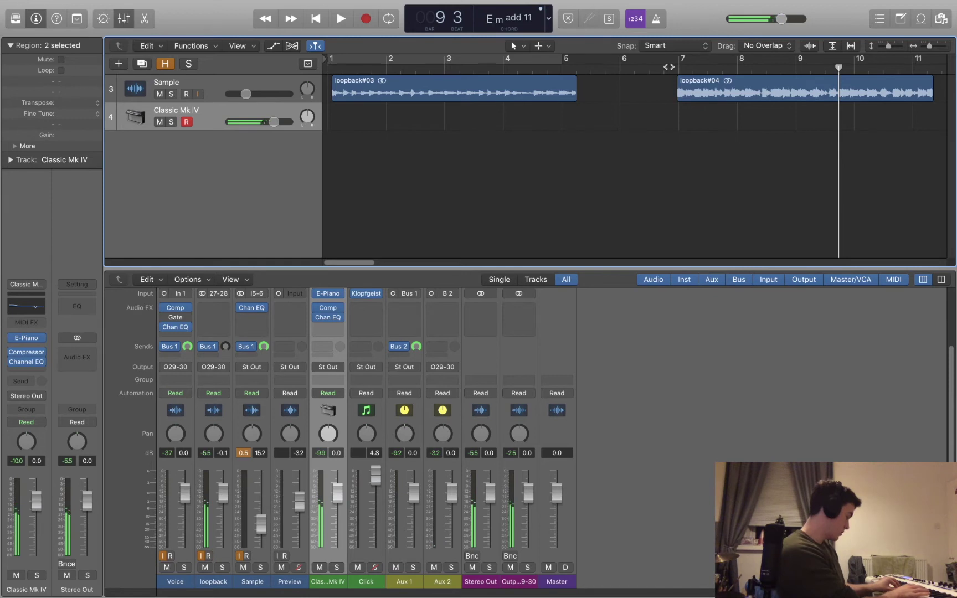
Hide the mixer and replace the electric piano on track 4 with the Xfer Records Serum synth, keeping the track list in view.
{"action": "key", "text": "x"}
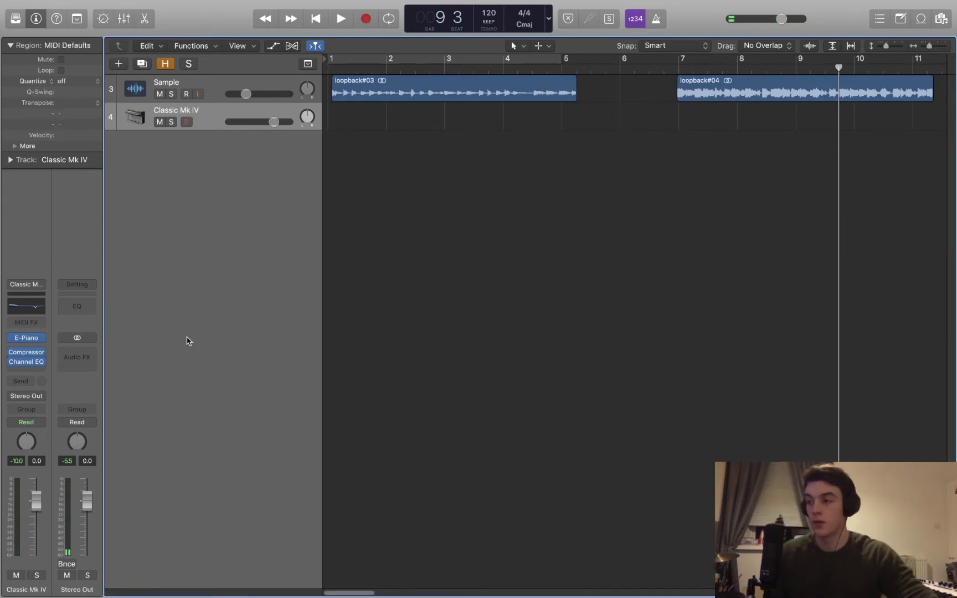
{"action": "left_click", "coordinate": [43, 339]}
{"action": "mouse_move", "coordinate": [94, 588]}
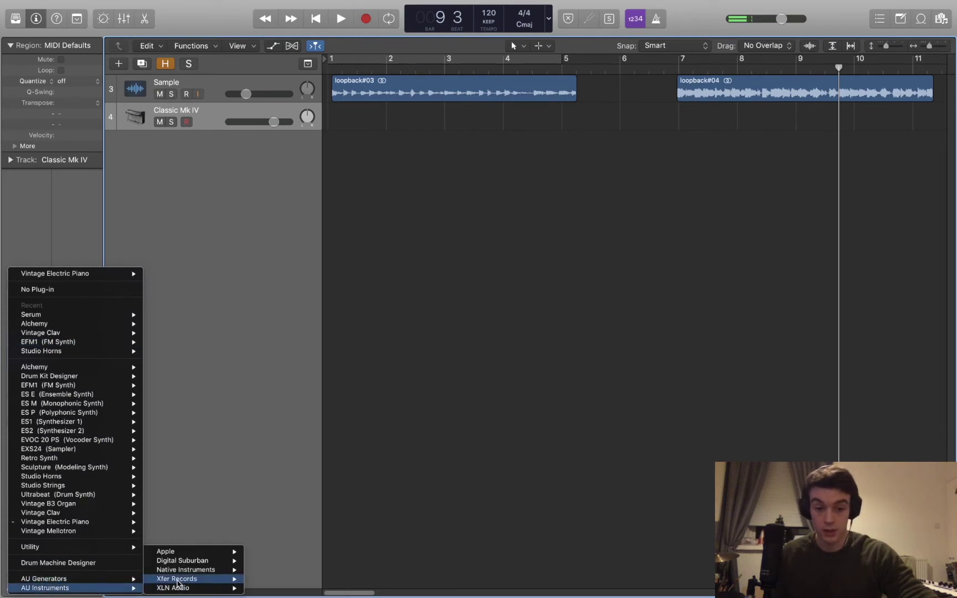
{"action": "mouse_move", "coordinate": [216, 581]}
{"action": "left_click", "coordinate": [262, 580]}
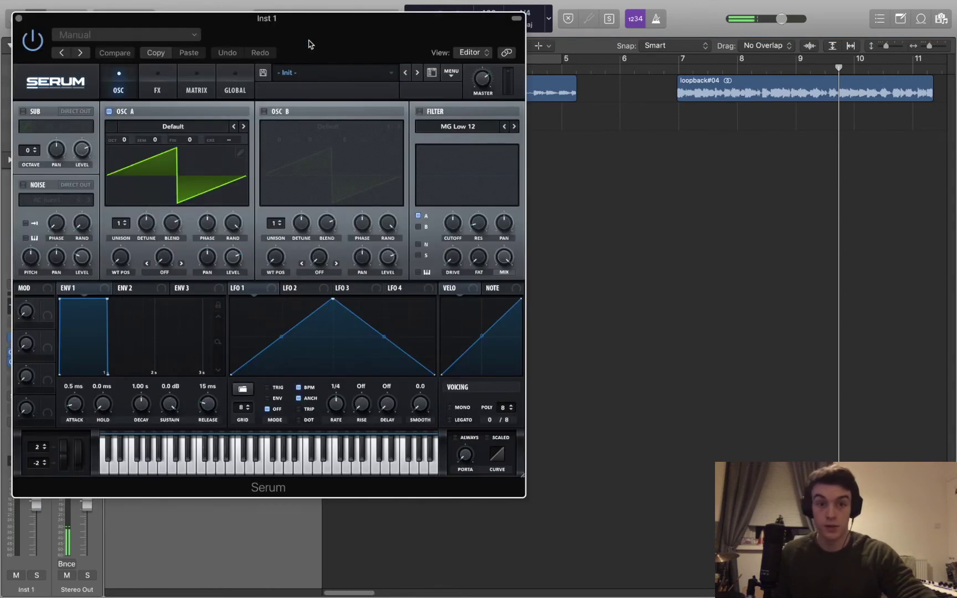
{"action": "left_click_drag", "start_coordinate": [311, 44], "coordinate": [467, 49]}
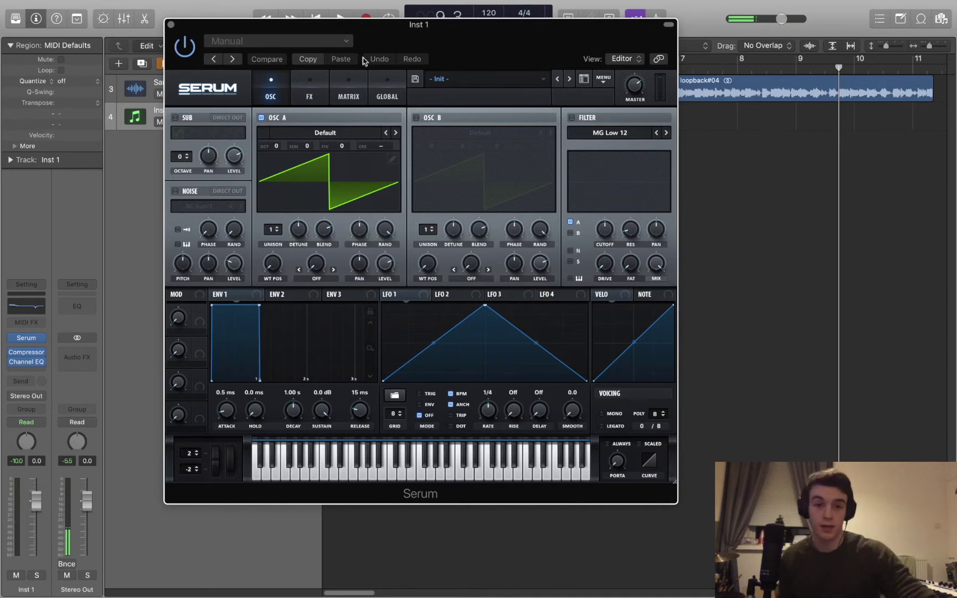
{"action": "left_click_drag", "start_coordinate": [370, 43], "coordinate": [495, 92]}
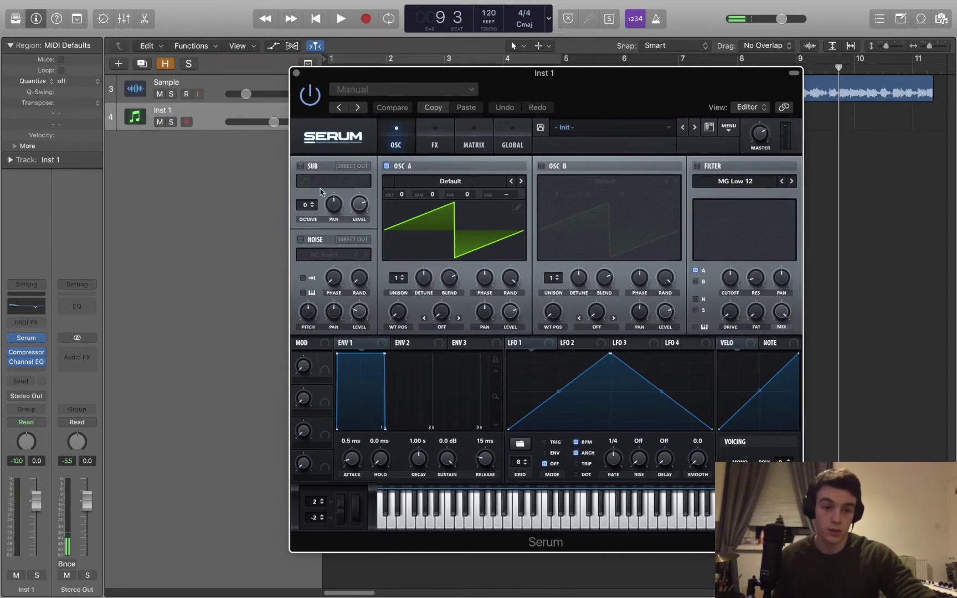
Swap the Serum instrument on track 4 for the stereo ES1 synthesizer.
{"action": "left_click", "coordinate": [40, 337]}
{"action": "mouse_move", "coordinate": [67, 423]}
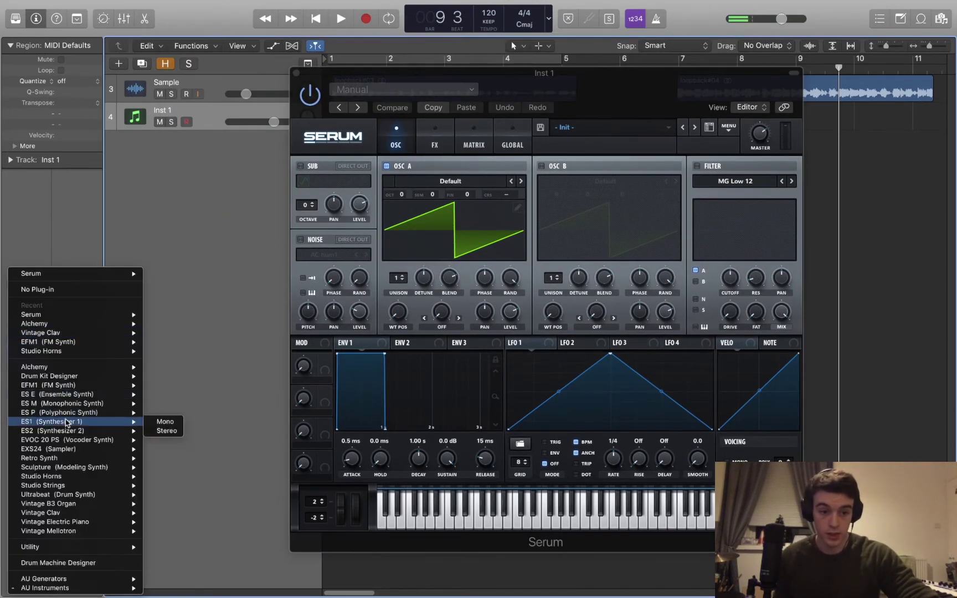
{"action": "left_click", "coordinate": [160, 432]}
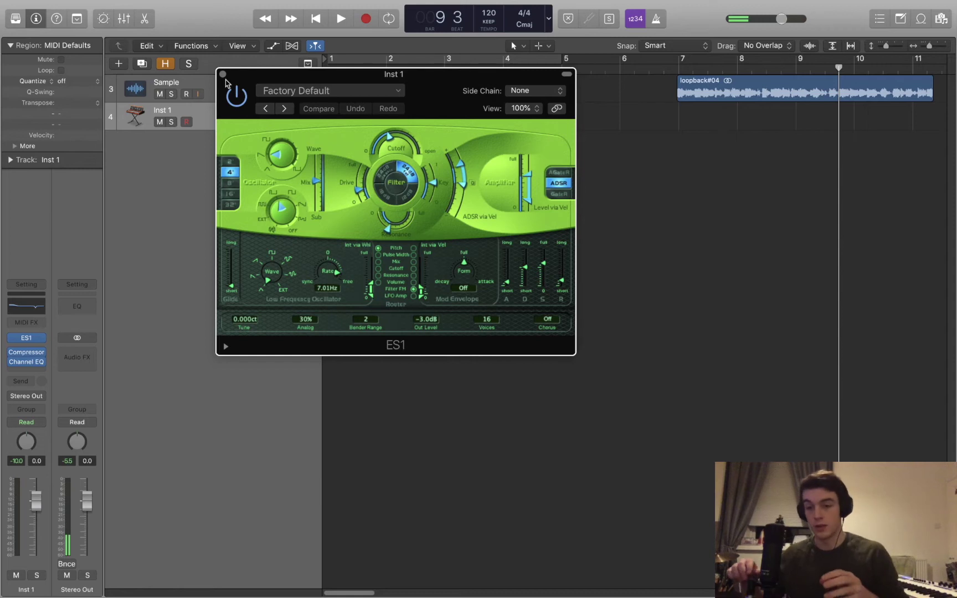
{"action": "mouse_move", "coordinate": [31, 345]}
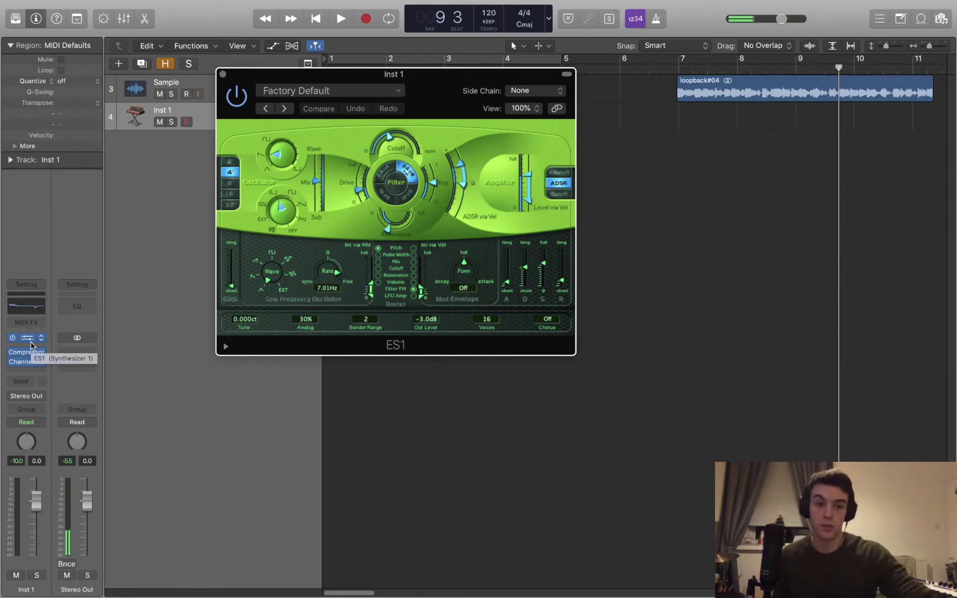
Replace ES1 on track 4 with Xfer Records Serum and position its window clear of the loopback regions.
{"action": "left_click", "coordinate": [40, 341]}
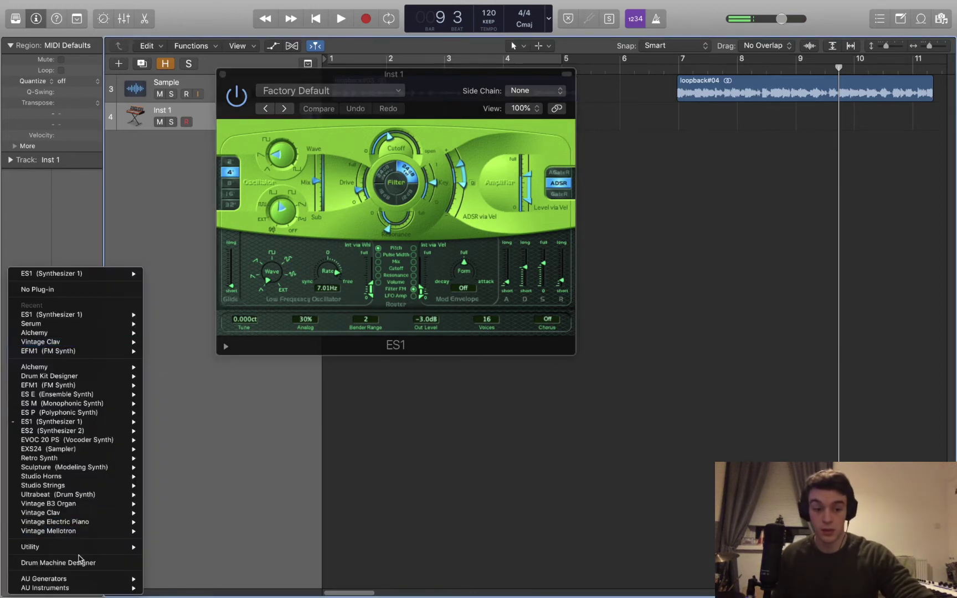
{"action": "mouse_move", "coordinate": [90, 588]}
{"action": "mouse_move", "coordinate": [177, 579]}
{"action": "left_click", "coordinate": [269, 579]}
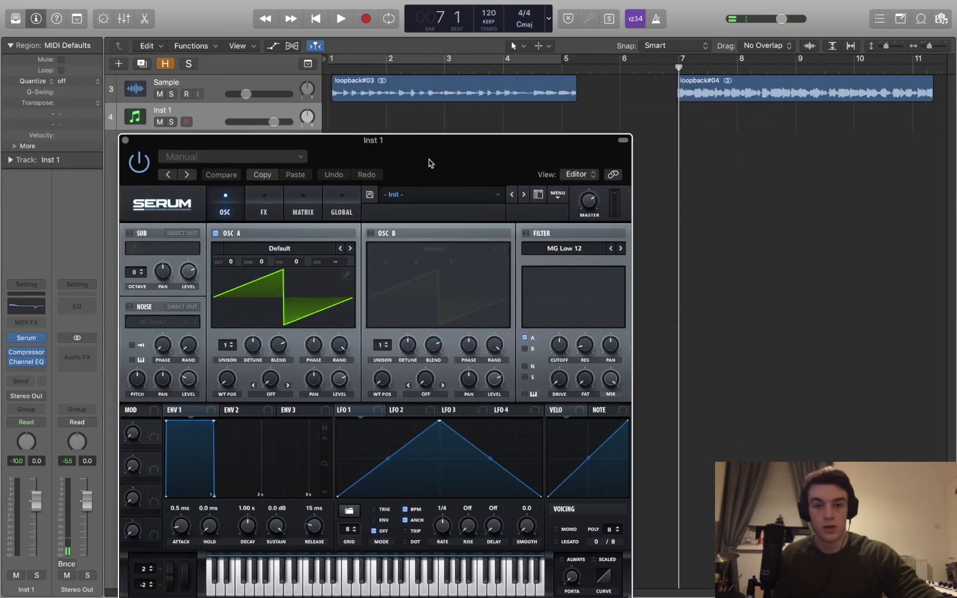
{"action": "left_click_drag", "start_coordinate": [431, 162], "coordinate": [457, 134]}
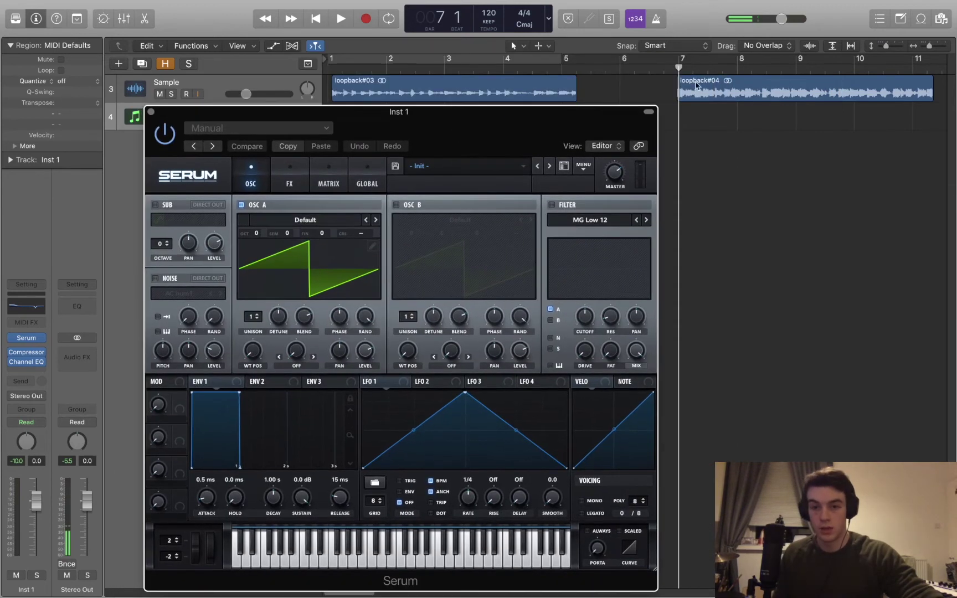
Play loopback#04 from bar 7 as a sound reference and reposition the Serum window.
{"action": "key", "text": "space"}
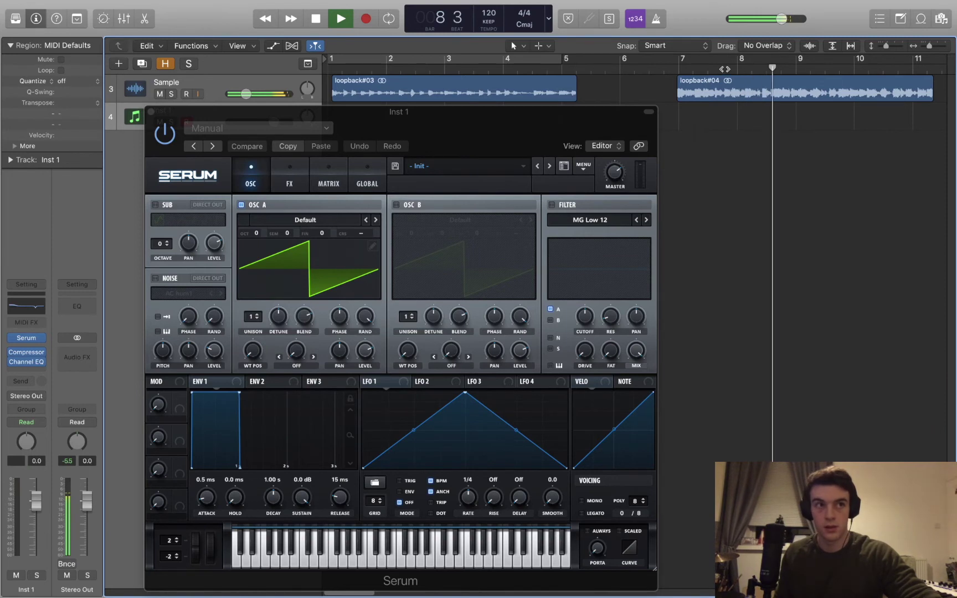
{"action": "key", "text": "space"}
{"action": "left_click_drag", "start_coordinate": [400, 106], "coordinate": [554, 83]}
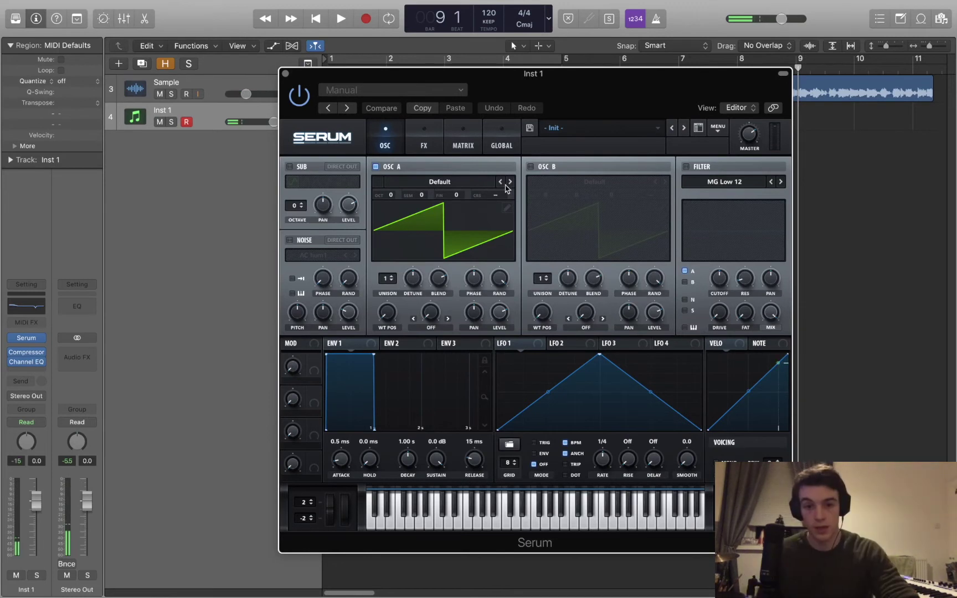
Try the Analog wavetables MB Saw and BS2 - Acid in oscillator A.
{"action": "left_click", "coordinate": [481, 187]}
{"action": "mouse_move", "coordinate": [543, 195]}
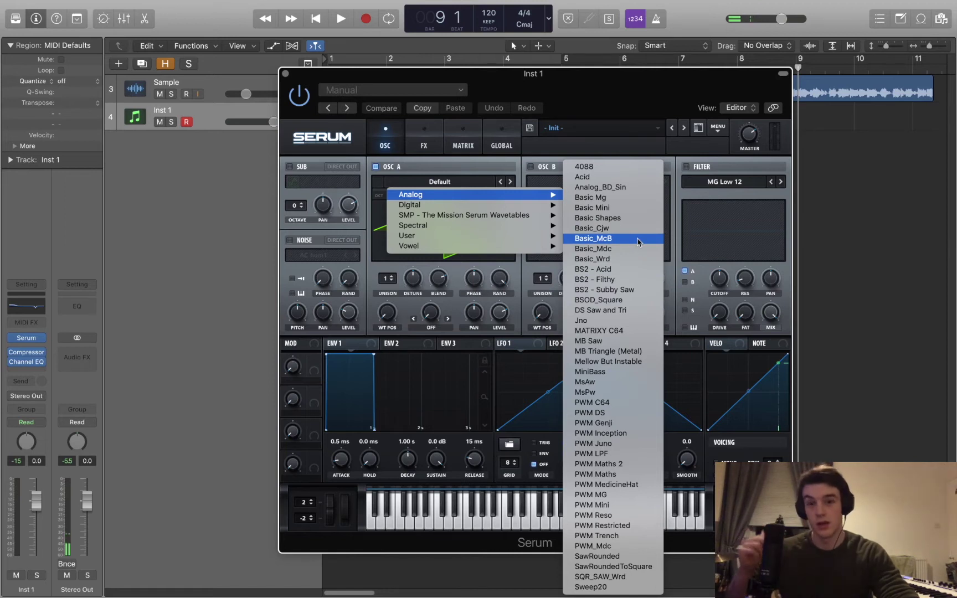
{"action": "left_click", "coordinate": [636, 342]}
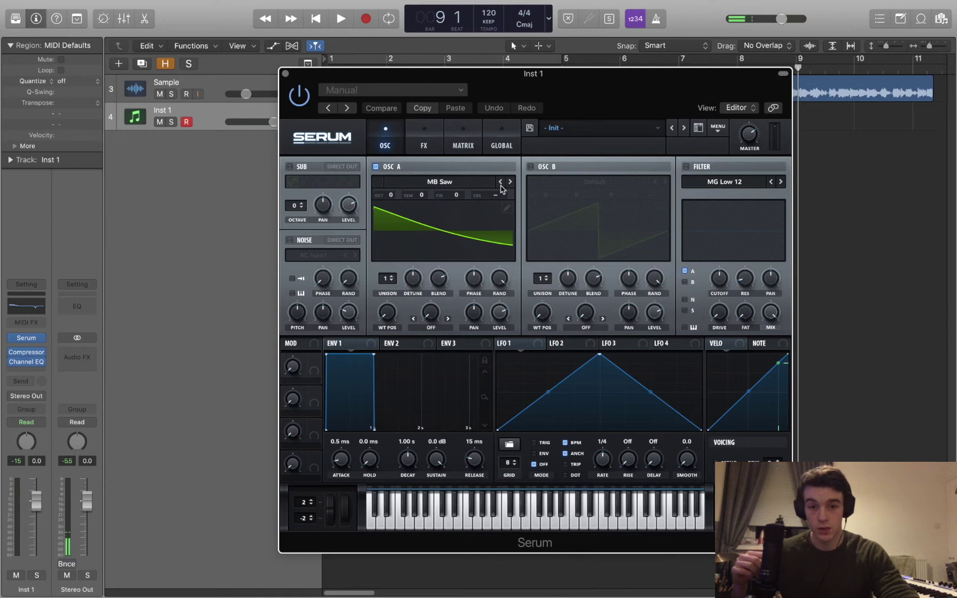
{"action": "left_click", "coordinate": [483, 185]}
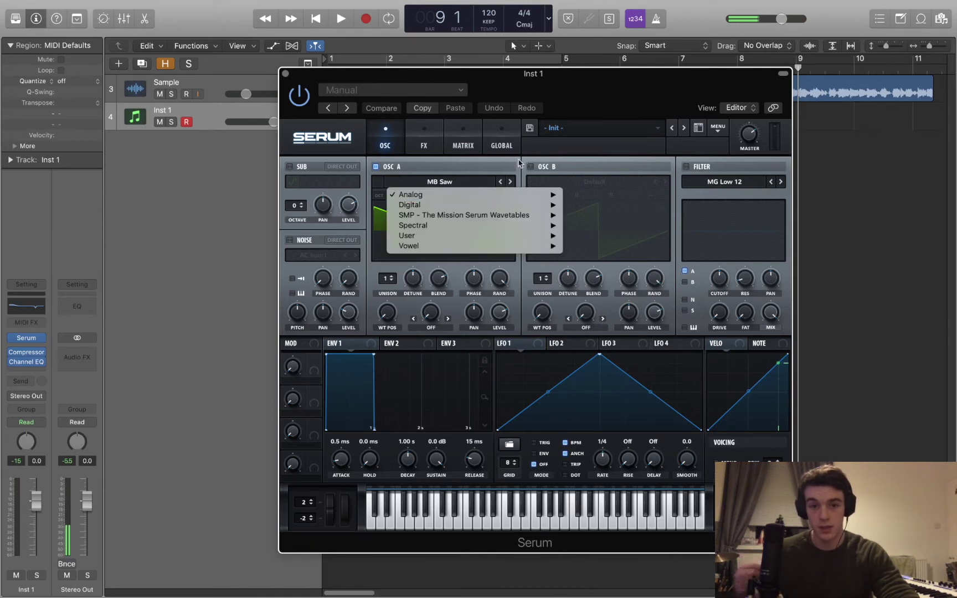
{"action": "left_click", "coordinate": [519, 162]}
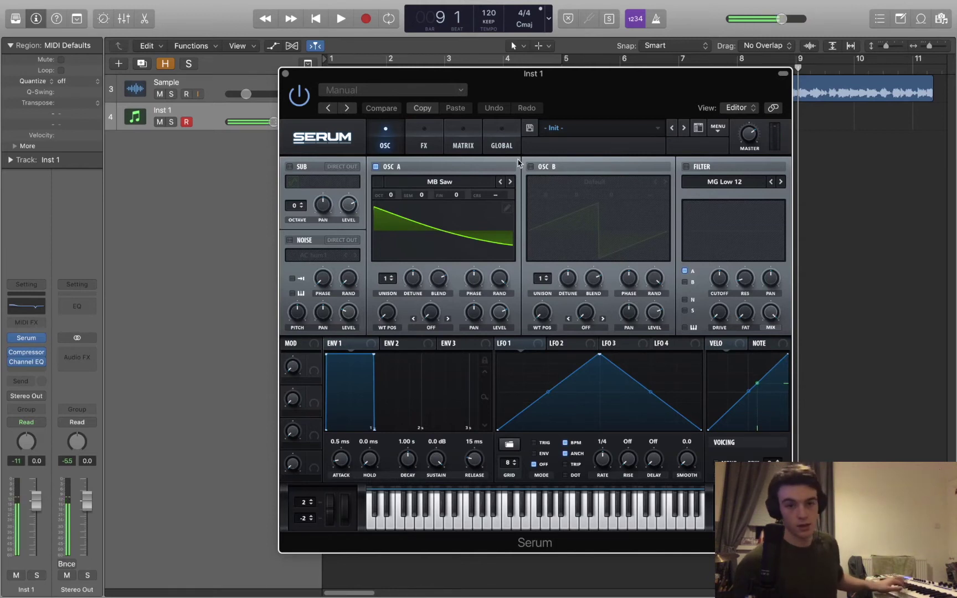
{"action": "left_click", "coordinate": [439, 182]}
{"action": "mouse_move", "coordinate": [443, 195]}
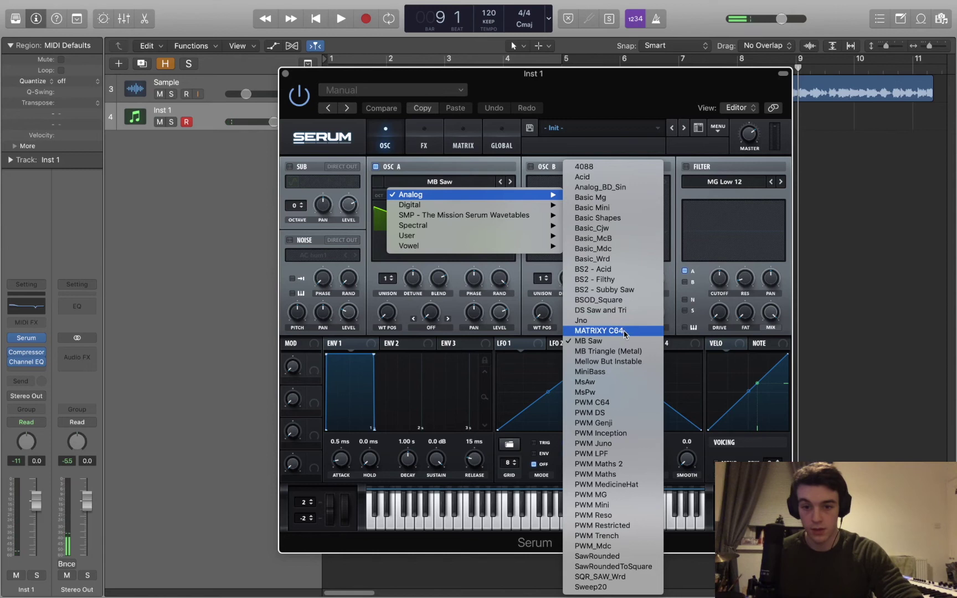
{"action": "left_click", "coordinate": [625, 269]}
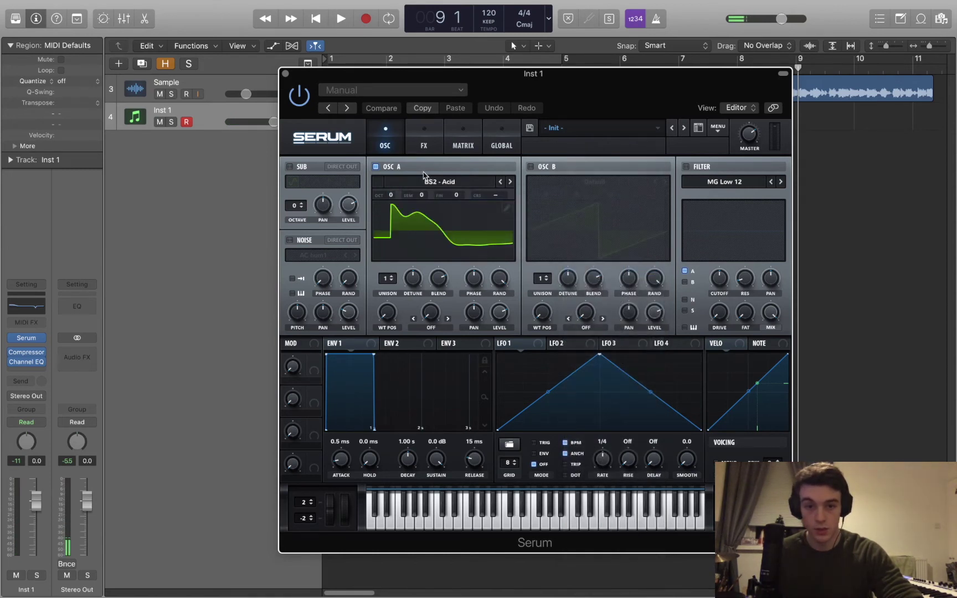
Load the Jno wavetable into oscillator A and adjust Serum's master volume.
{"action": "left_click", "coordinate": [439, 182]}
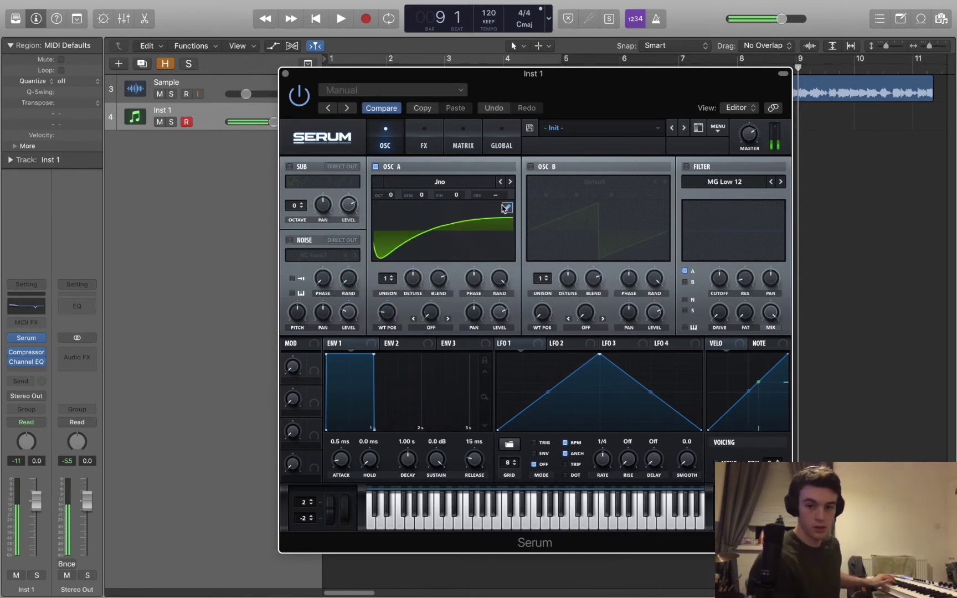
{"action": "left_click_drag", "start_coordinate": [695, 217], "coordinate": [695, 217]}
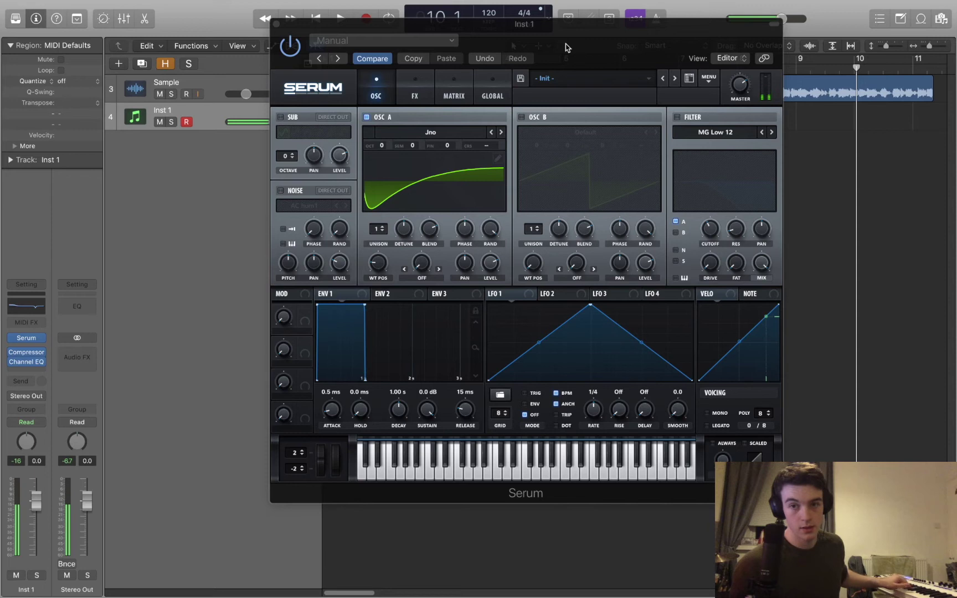
{"action": "left_click", "coordinate": [740, 93]}
{"action": "left_click_drag", "start_coordinate": [740, 83], "coordinate": [738, 79]}
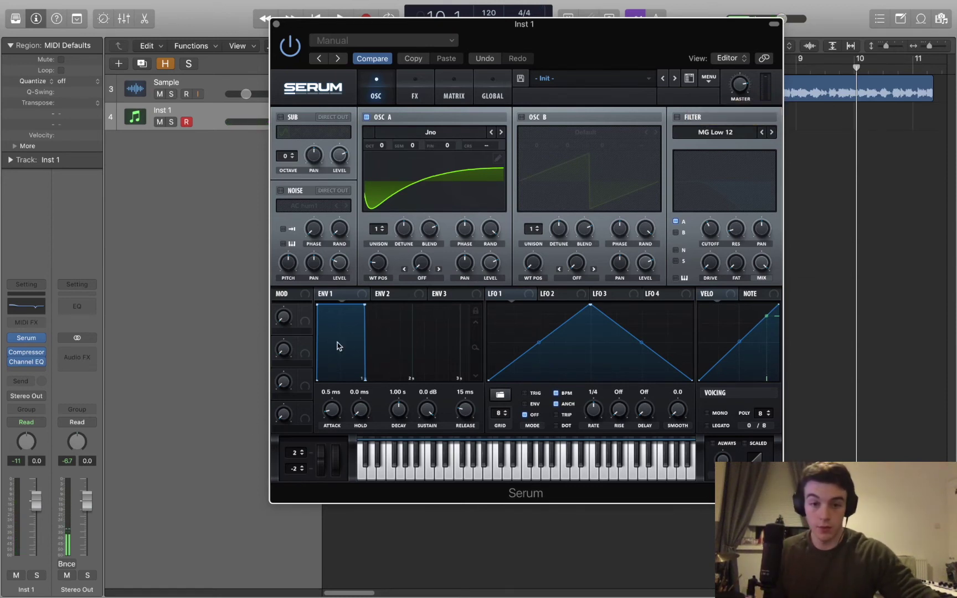
Play loopback#04 from about halfway through bar 8 as a reference, moving the Serum window clear and back.
{"action": "left_click_drag", "start_coordinate": [662, 48], "coordinate": [649, 179]}
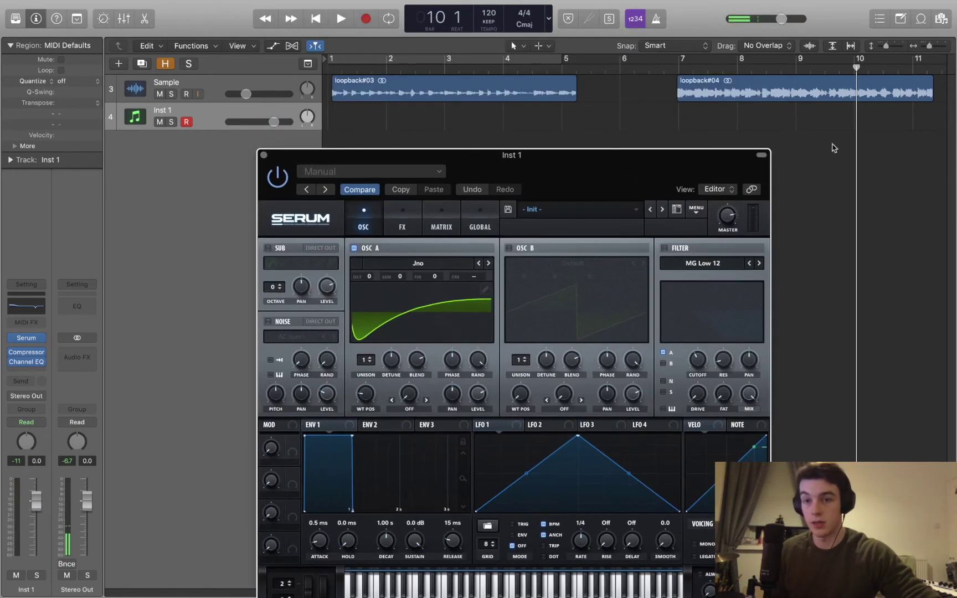
{"action": "left_click", "coordinate": [766, 67]}
{"action": "key", "text": "space"}
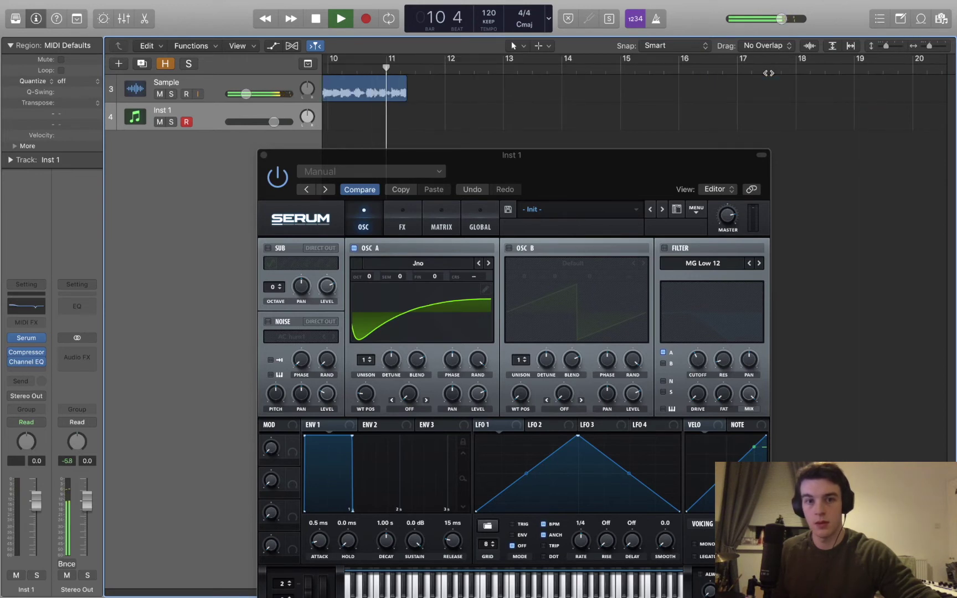
{"action": "left_click_drag", "start_coordinate": [678, 156], "coordinate": [692, 7]}
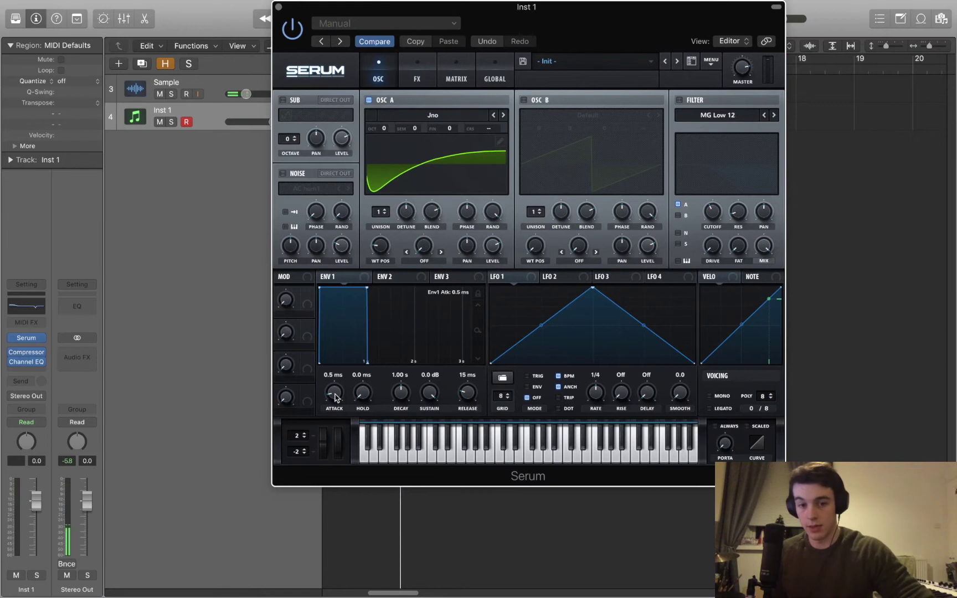
Try envelope 1 attack times of 83 ms and 1.65 s, settling on 30 ms.
{"action": "mouse_move", "coordinate": [339, 391]}
{"action": "left_mouse_down"}
{"action": "mouse_move", "coordinate": [342, 383]}
{"action": "mouse_move", "coordinate": [332, 388]}
{"action": "left_mouse_up"}
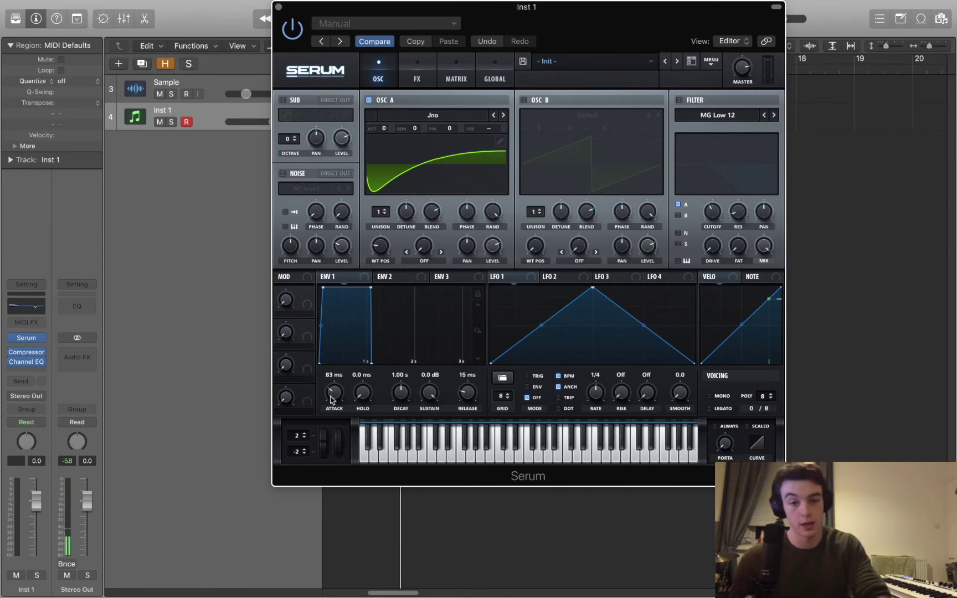
{"action": "left_click_drag", "start_coordinate": [334, 400], "coordinate": [351, 386]}
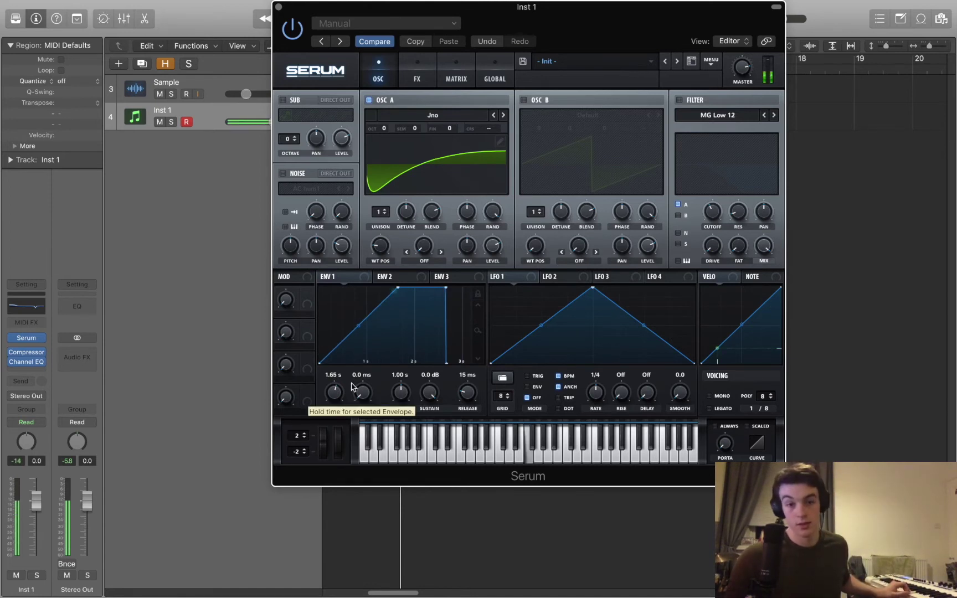
{"action": "left_click_drag", "start_coordinate": [352, 386], "coordinate": [356, 450]}
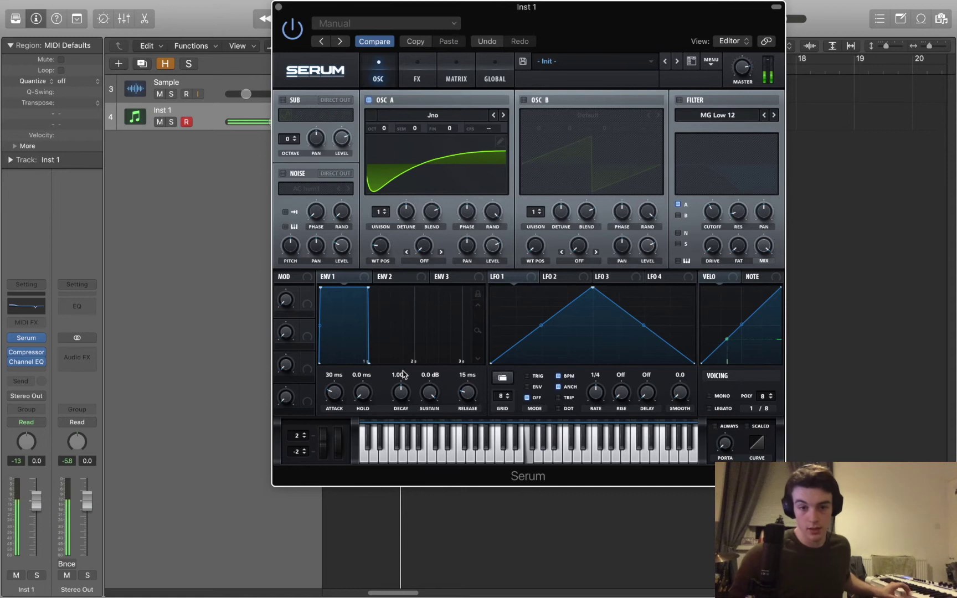
Uncover the audio region and replay loopback#04 from shortly before bar 10 to listen to how its notes fade.
{"action": "left_click_drag", "start_coordinate": [548, 31], "coordinate": [543, 212]}
{"action": "scroll", "coordinate": [385, 104], "scroll_direction": "left", "scroll_amount": 3}
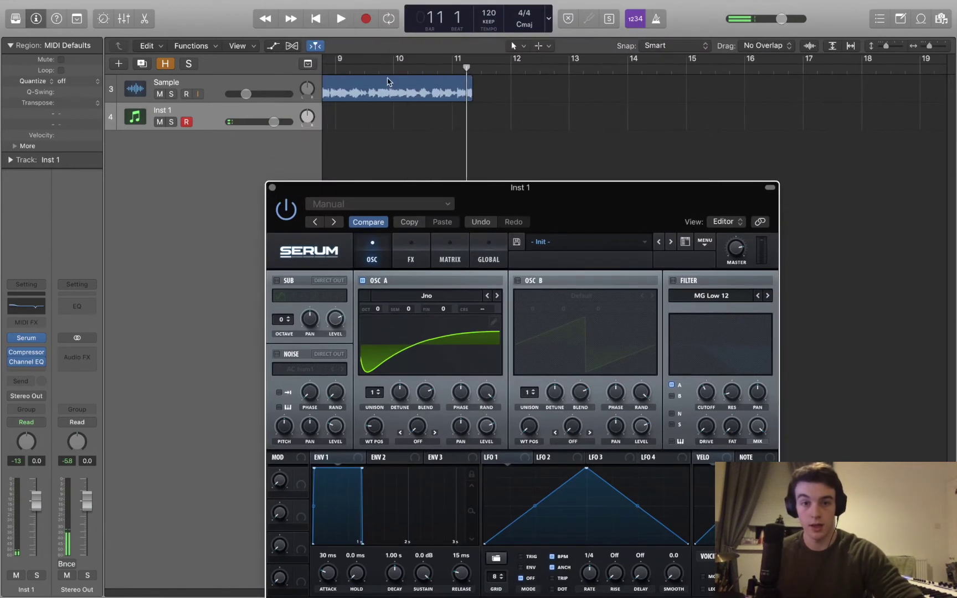
{"action": "left_click", "coordinate": [382, 69]}
{"action": "key", "text": "space"}
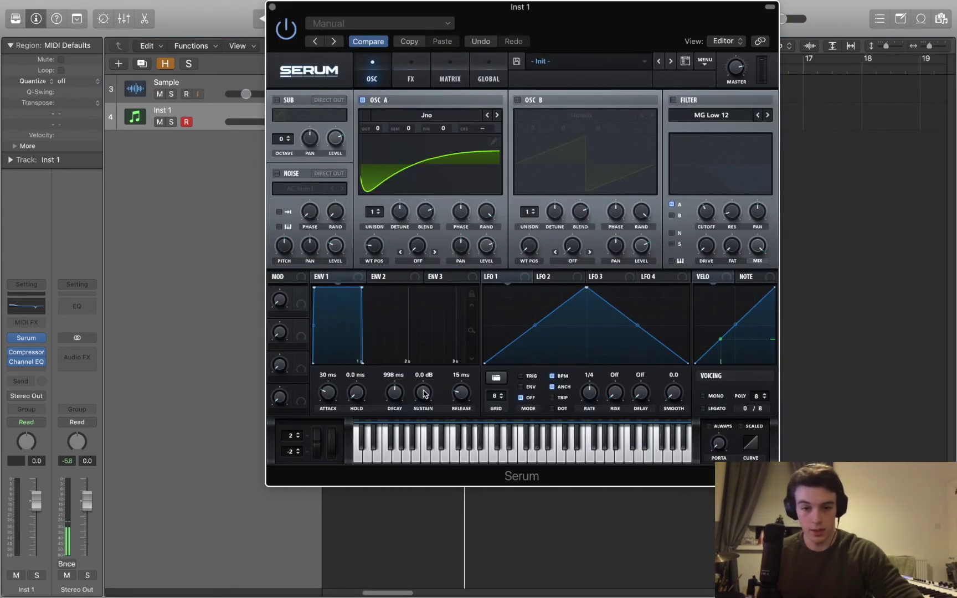
Set envelope 1's sustain to -∞ dB and its decay to 4.60 s.
{"action": "left_click_drag", "start_coordinate": [423, 393], "coordinate": [415, 579]}
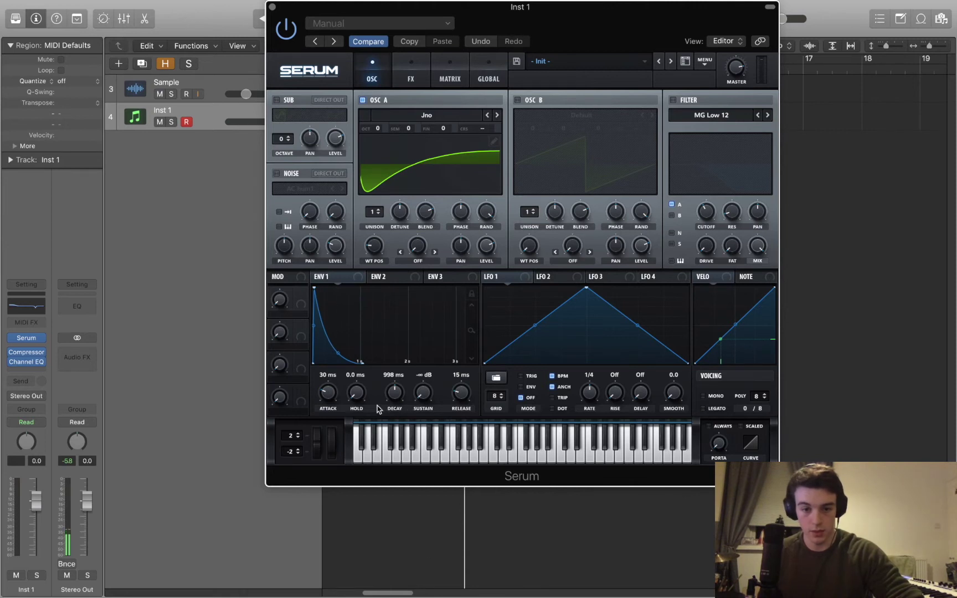
{"action": "left_click_drag", "start_coordinate": [394, 399], "coordinate": [392, 374]}
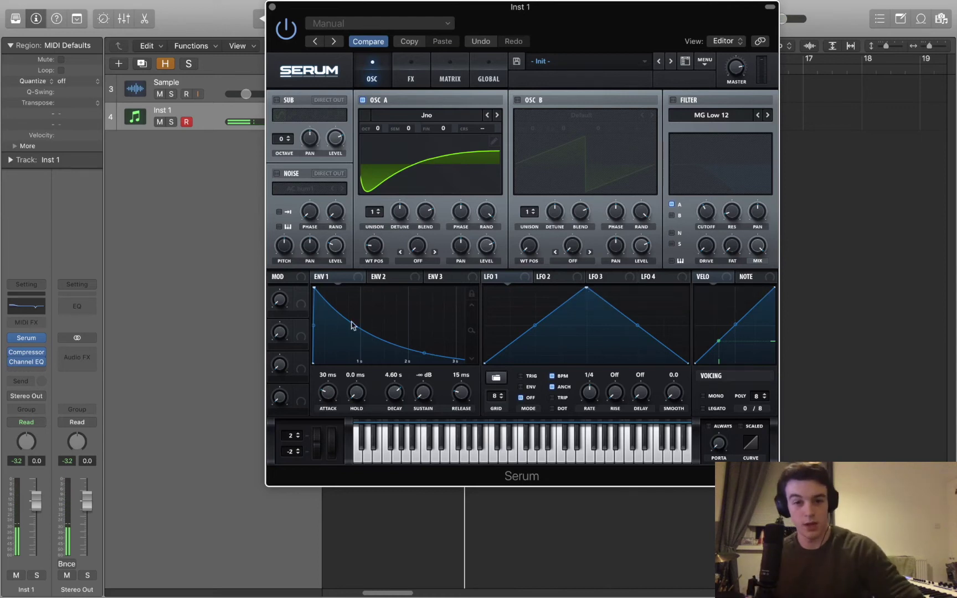
Enable the filter, choose the MG Low 24 type and raise its cutoff to about 1107 Hz.
{"action": "left_click", "coordinate": [673, 101]}
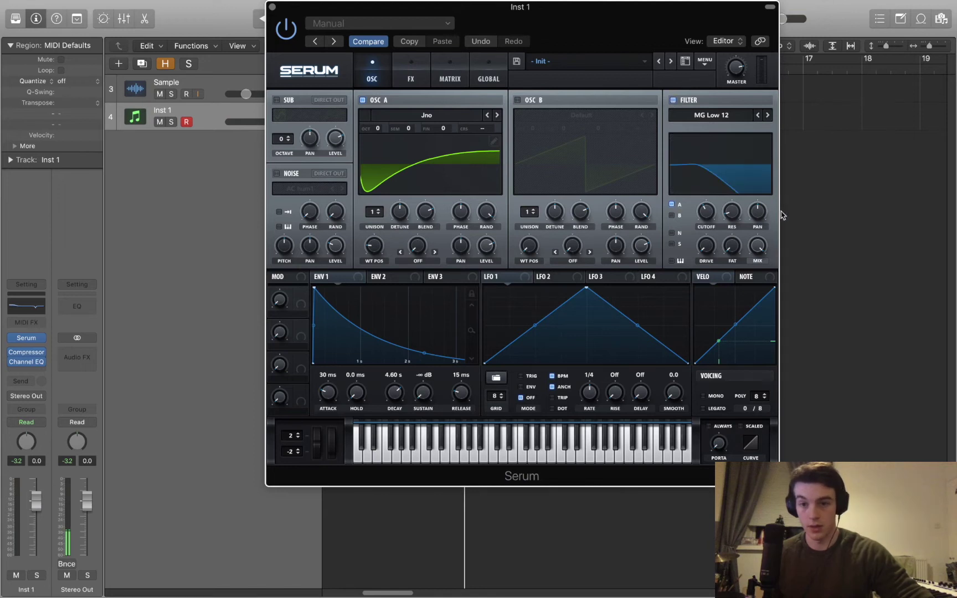
{"action": "left_click", "coordinate": [711, 115]}
{"action": "mouse_move", "coordinate": [706, 131]}
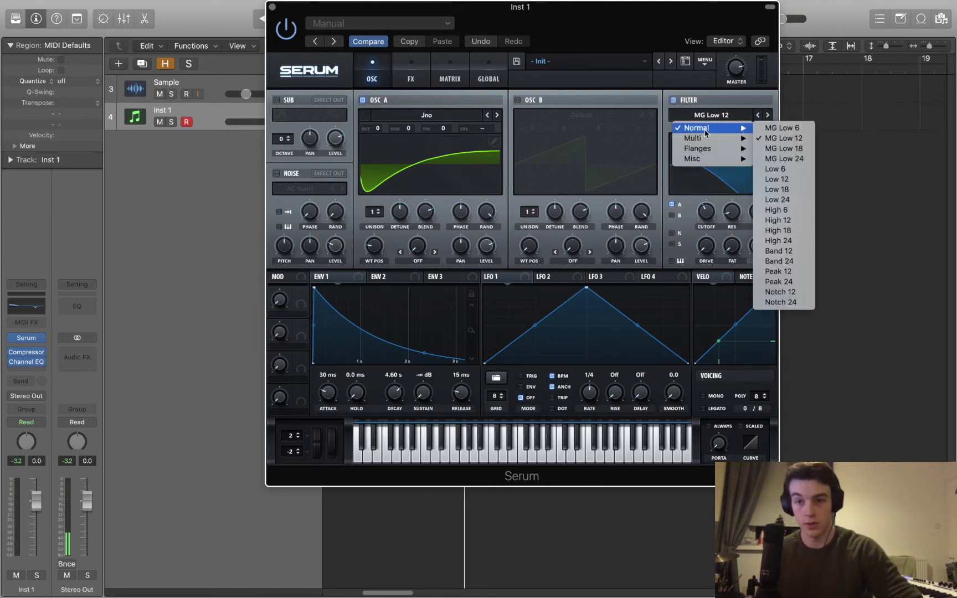
{"action": "left_click", "coordinate": [782, 159]}
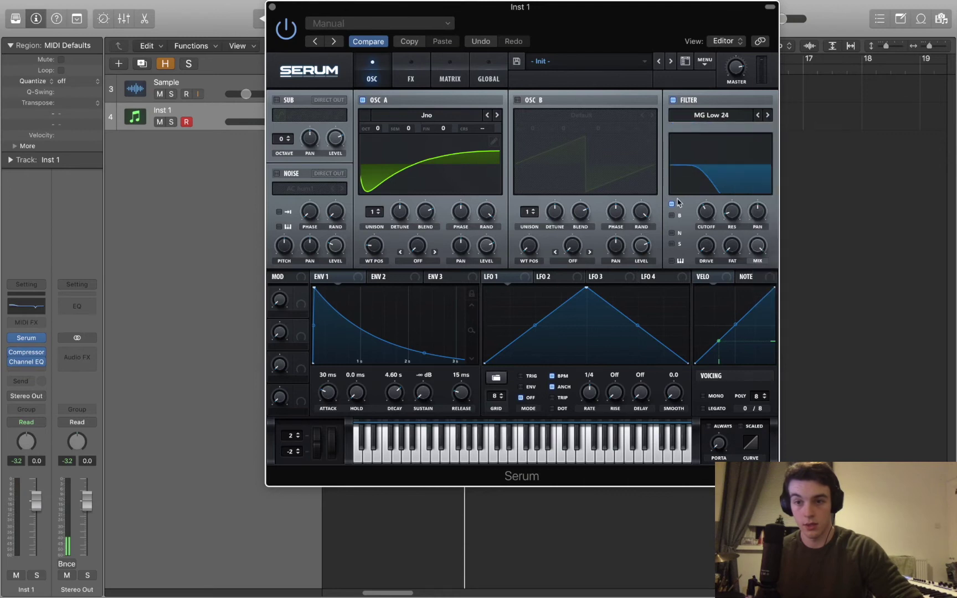
{"action": "left_click_drag", "start_coordinate": [705, 212], "coordinate": [707, 206]}
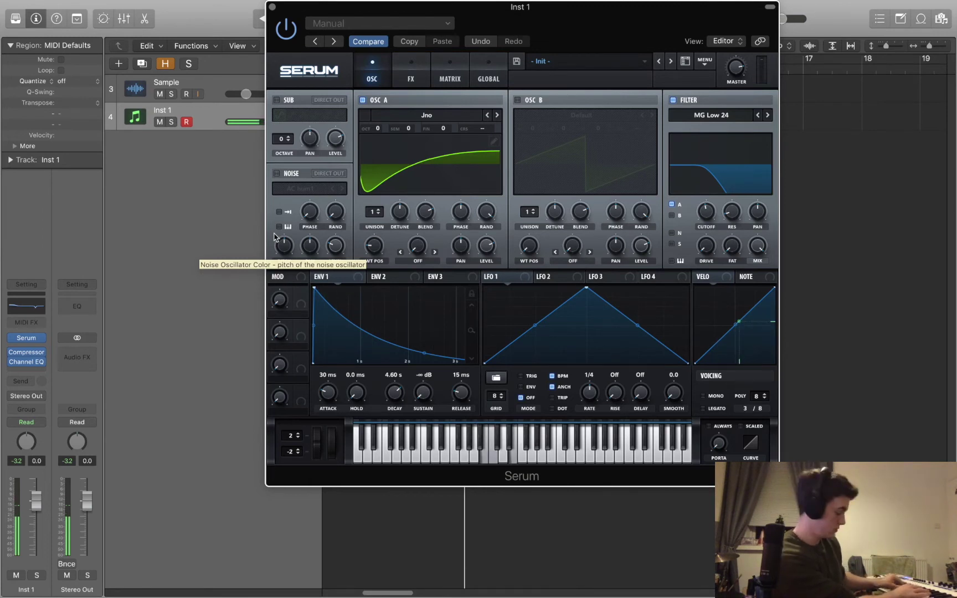
{"action": "left_click_drag", "start_coordinate": [707, 213], "coordinate": [711, 197]}
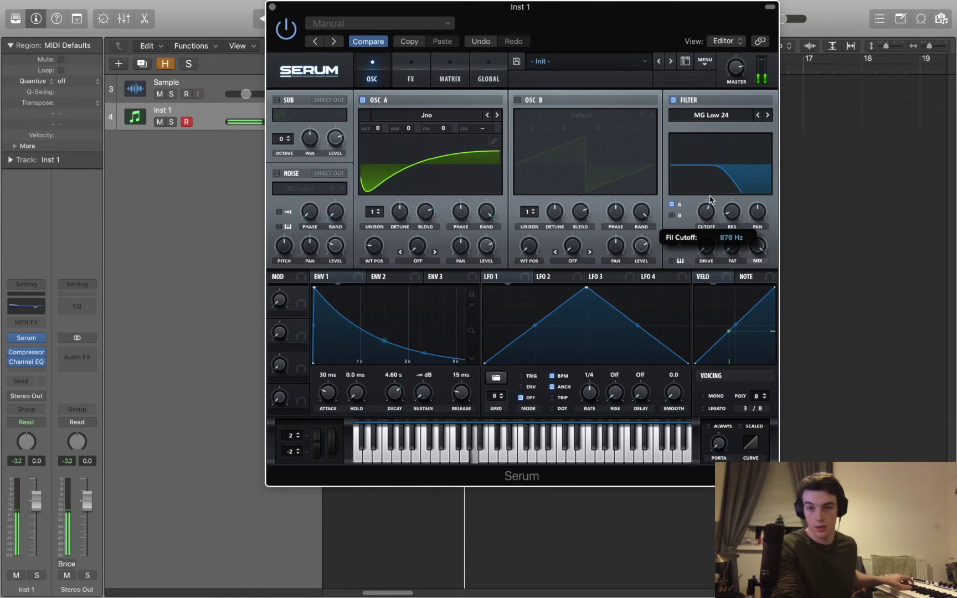
{"action": "left_click_drag", "start_coordinate": [712, 194], "coordinate": [709, 194]}
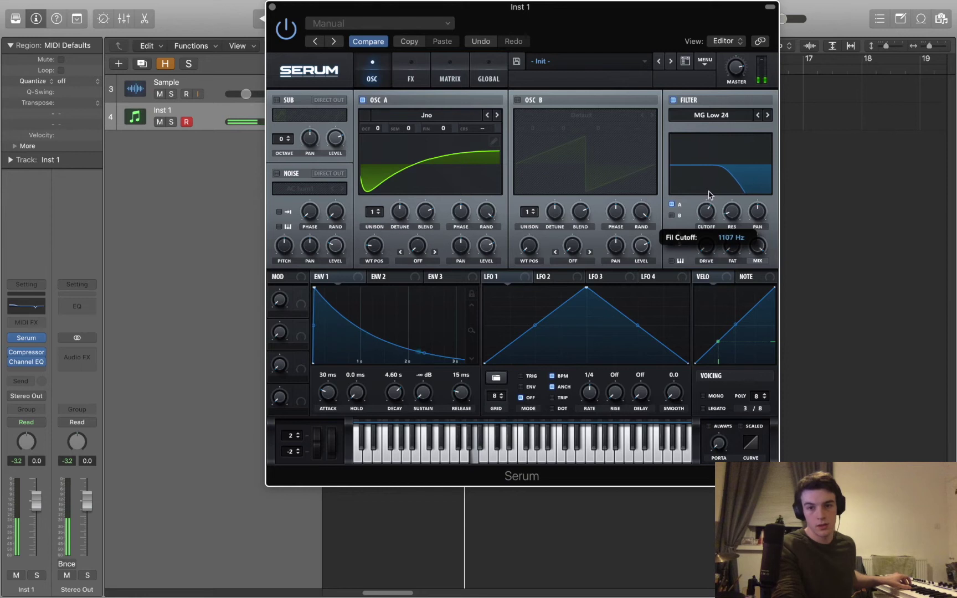
Play loopback#04 from shortly after bar 7 as a reference and lower the filter cutoff to match its tone.
{"action": "left_click_drag", "start_coordinate": [571, 29], "coordinate": [447, 124]}
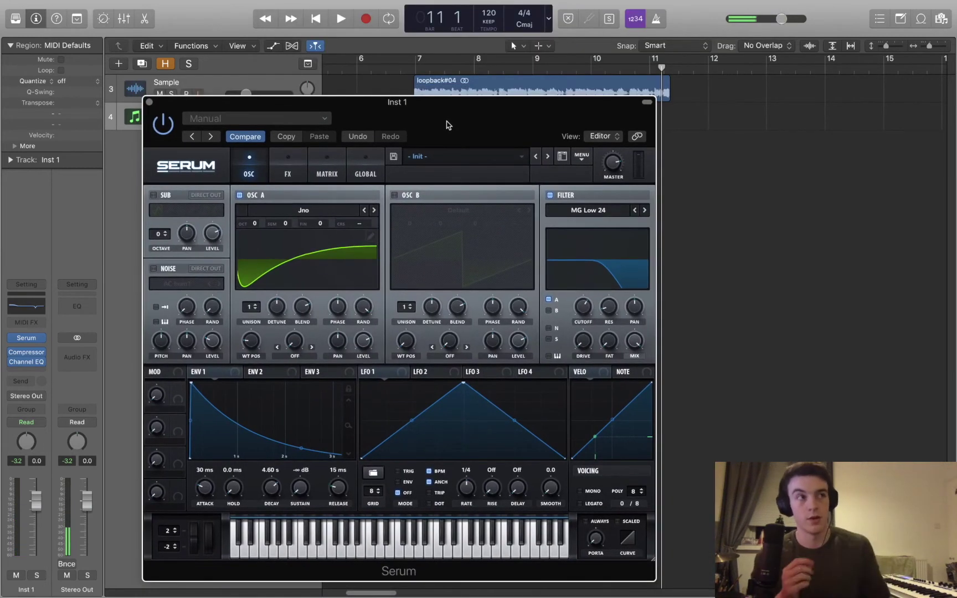
{"action": "left_click_drag", "start_coordinate": [448, 124], "coordinate": [458, 182]}
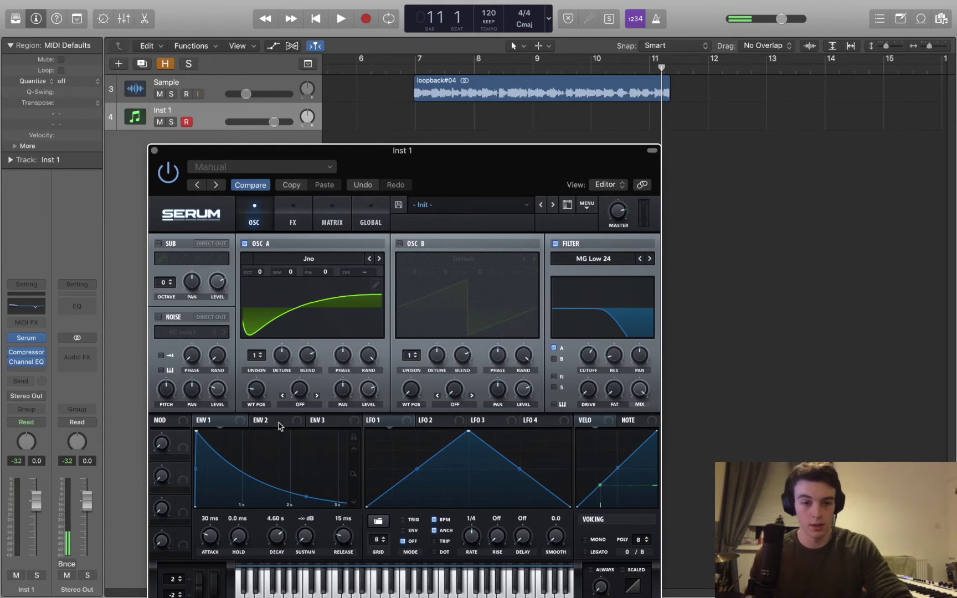
{"action": "left_click", "coordinate": [444, 66]}
{"action": "key", "text": "space"}
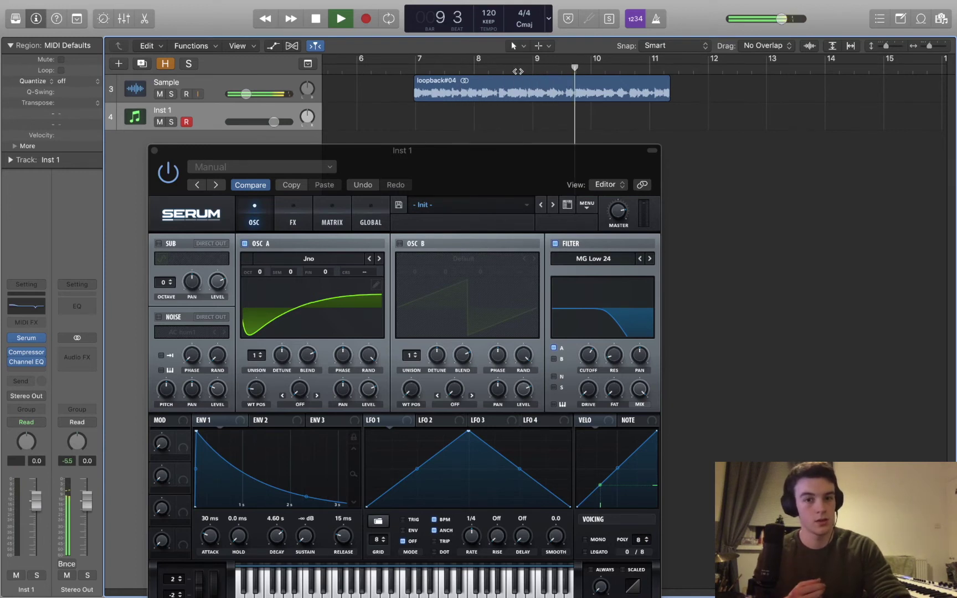
{"action": "key", "text": "space"}
{"action": "left_click_drag", "start_coordinate": [486, 155], "coordinate": [490, 49]}
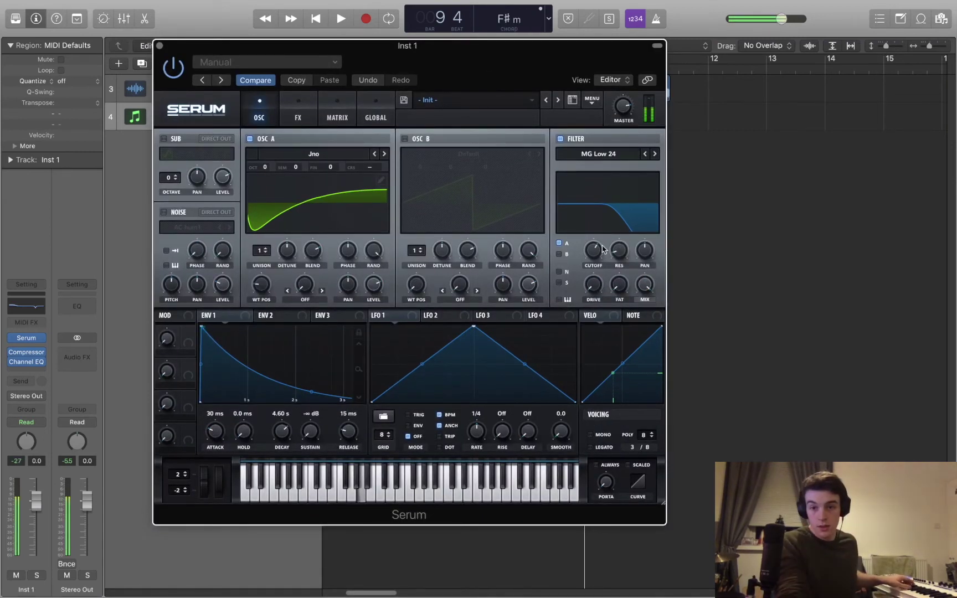
{"action": "left_click_drag", "start_coordinate": [596, 252], "coordinate": [593, 268]}
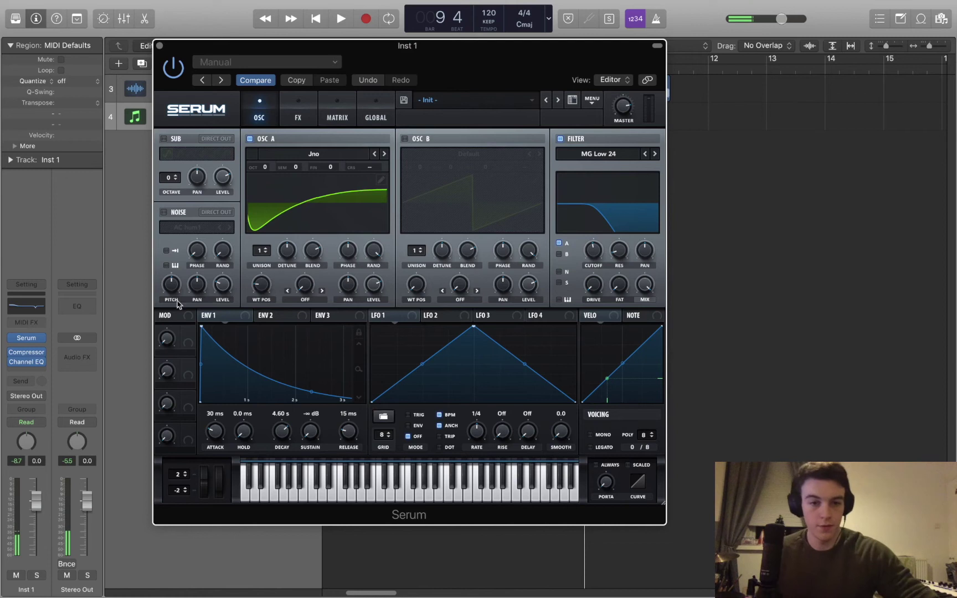
Copy envelope 1's shape onto envelope 2 and show envelope 2 for editing.
{"action": "left_click", "coordinate": [275, 316]}
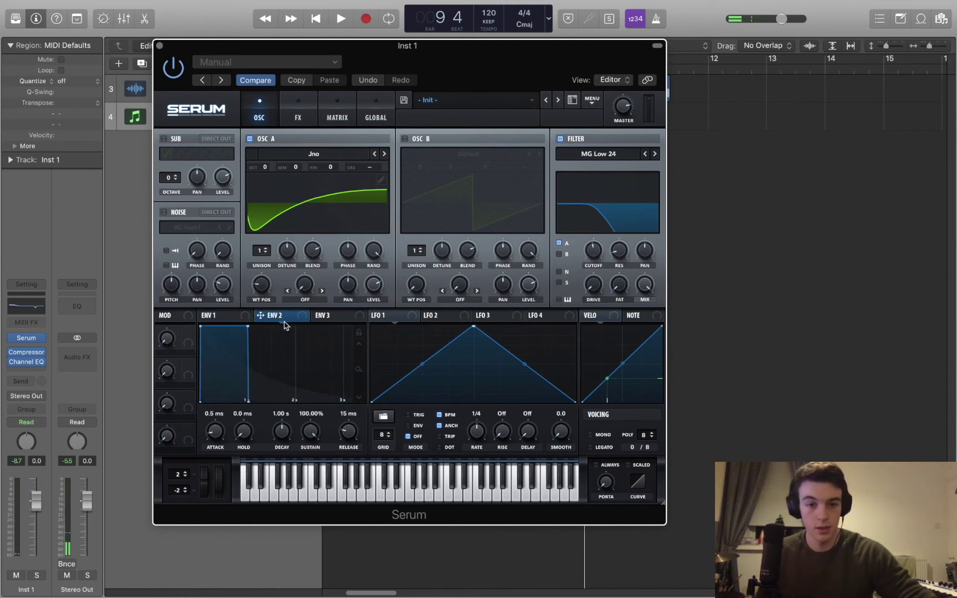
{"action": "left_click", "coordinate": [213, 320]}
{"action": "left_click", "coordinate": [273, 321]}
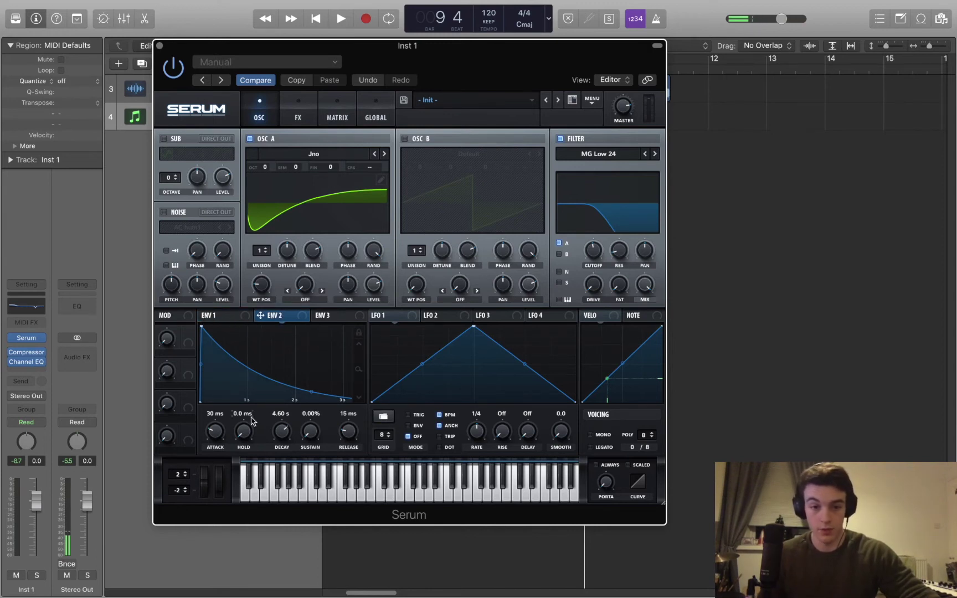
Set envelope 2's attack to 106 ms and decay to 5.47 s, and assign it to modulate the filter cutoff.
{"action": "left_click_drag", "start_coordinate": [216, 438], "coordinate": [220, 435]}
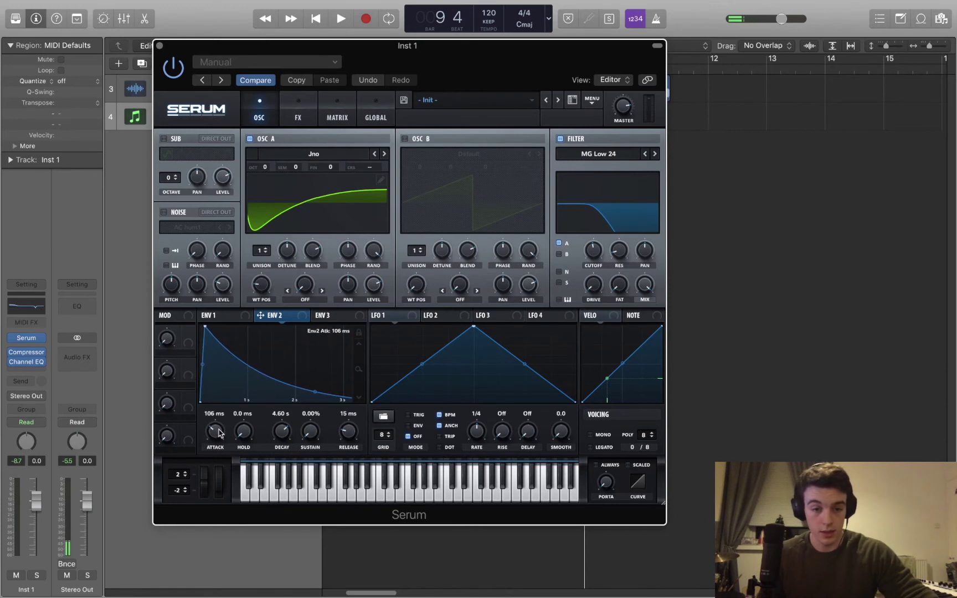
{"action": "left_click_drag", "start_coordinate": [284, 437], "coordinate": [284, 434]}
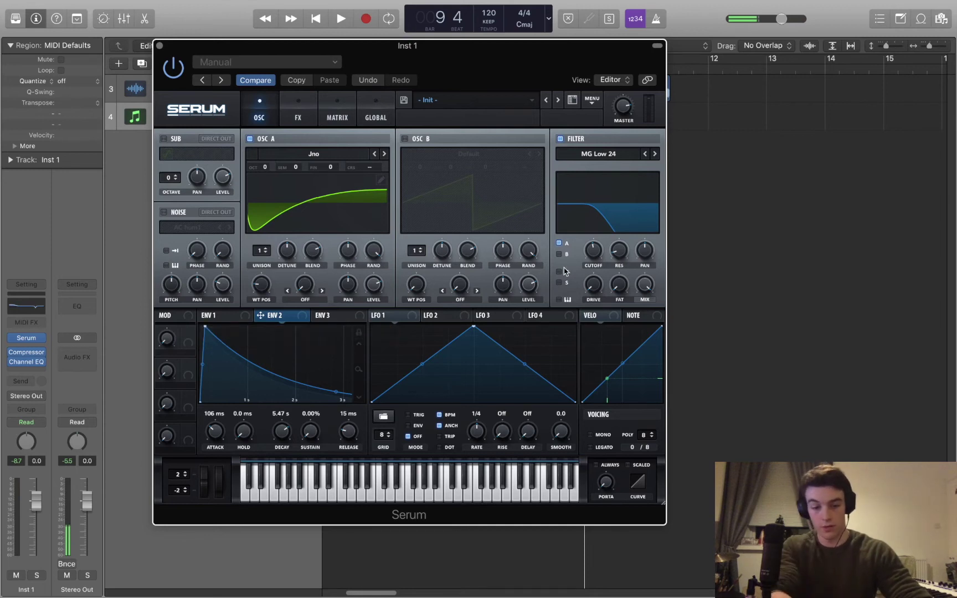
{"action": "left_click_drag", "start_coordinate": [283, 316], "coordinate": [592, 256]}
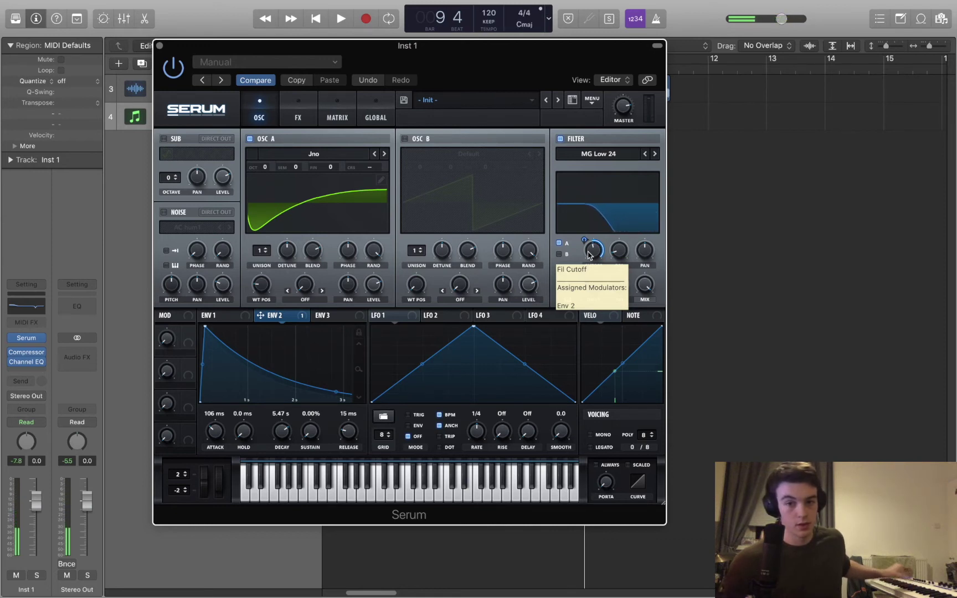
Lower the filter cutoff slightly and enable keyboard tracking for the filter.
{"action": "left_click_drag", "start_coordinate": [591, 255], "coordinate": [593, 265]}
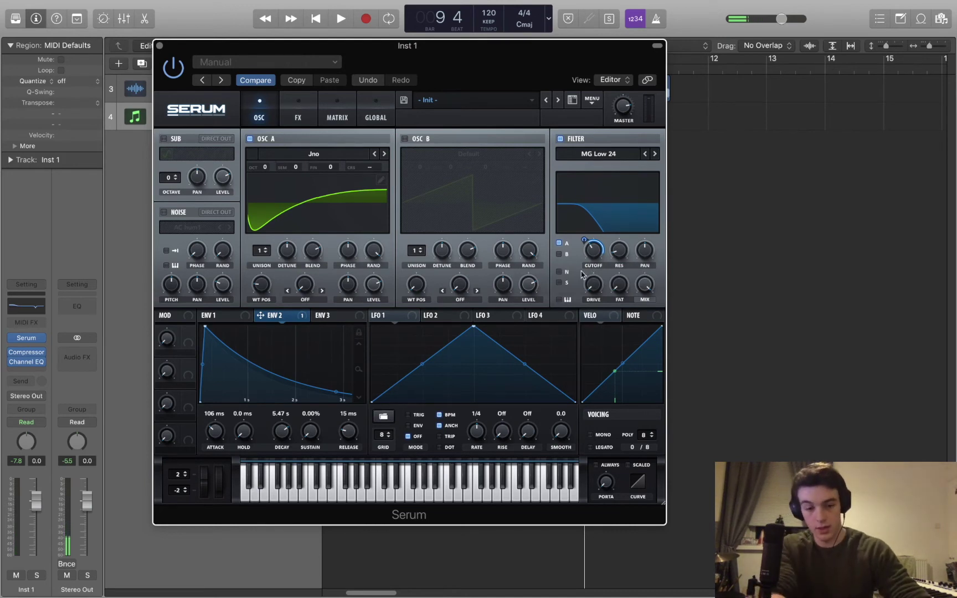
{"action": "left_click_drag", "start_coordinate": [596, 255], "coordinate": [593, 270]}
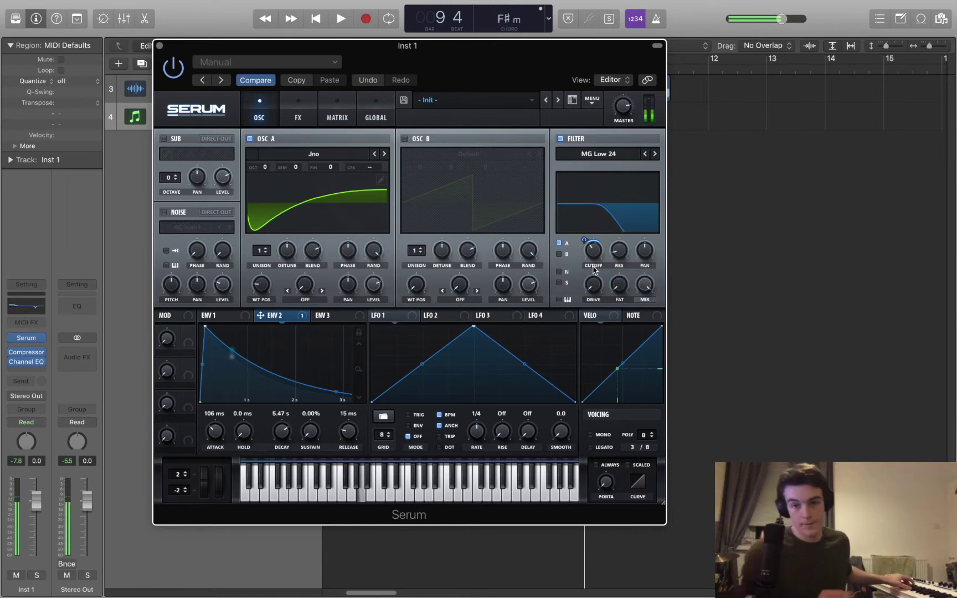
{"action": "mouse_move", "coordinate": [590, 256]}
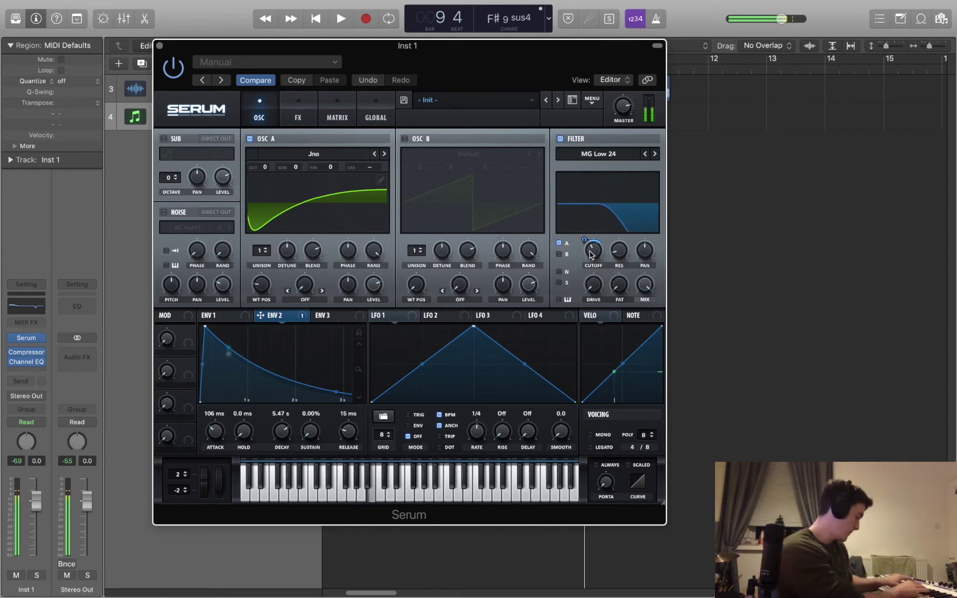
{"action": "left_click", "coordinate": [559, 299]}
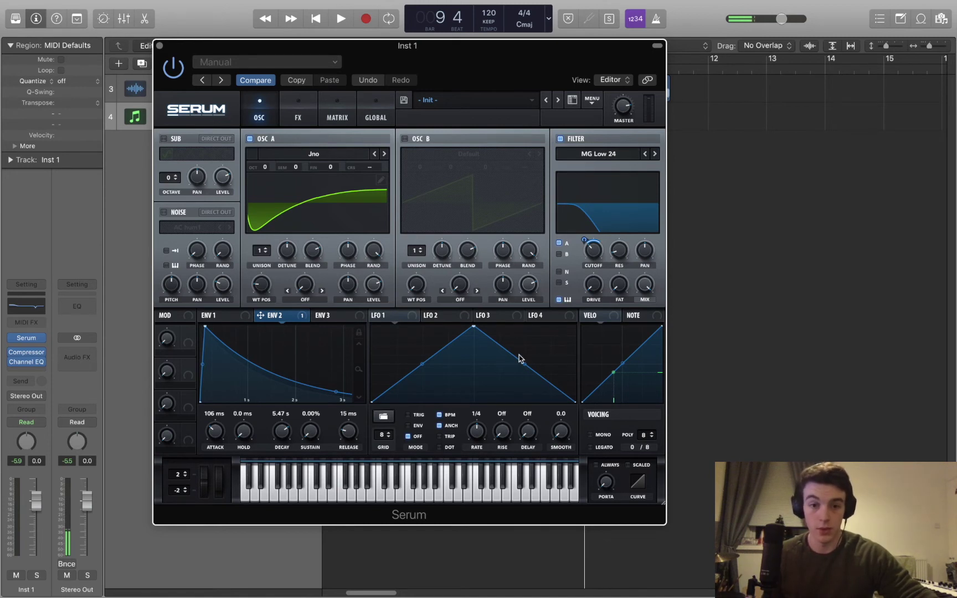
Assign LFO 1 to oscillator A's fine pitch, reduce the modulation to a very small amount and set the LFO rate to 1/16.
{"action": "left_click", "coordinate": [391, 317]}
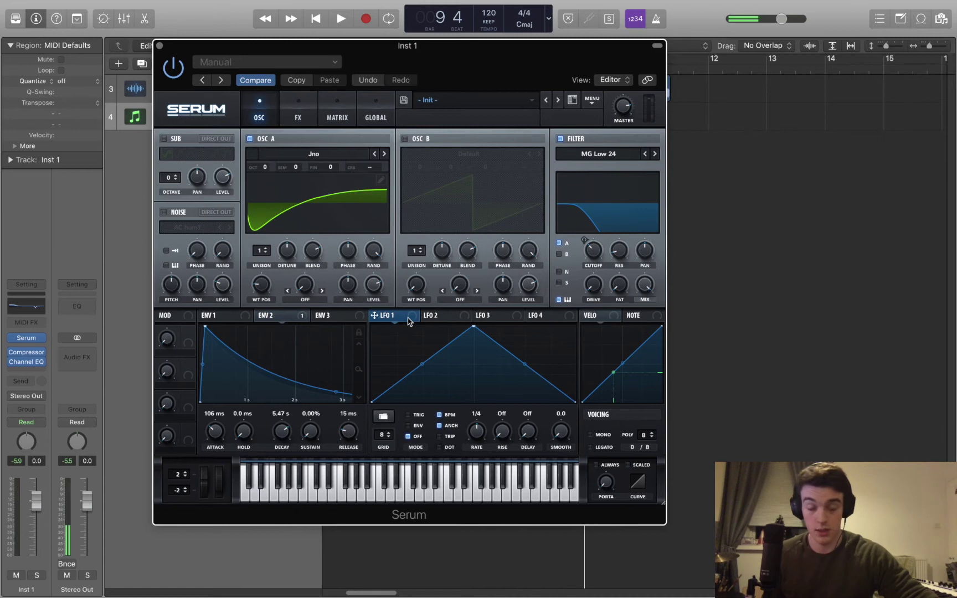
{"action": "left_click_drag", "start_coordinate": [388, 320], "coordinate": [327, 168]}
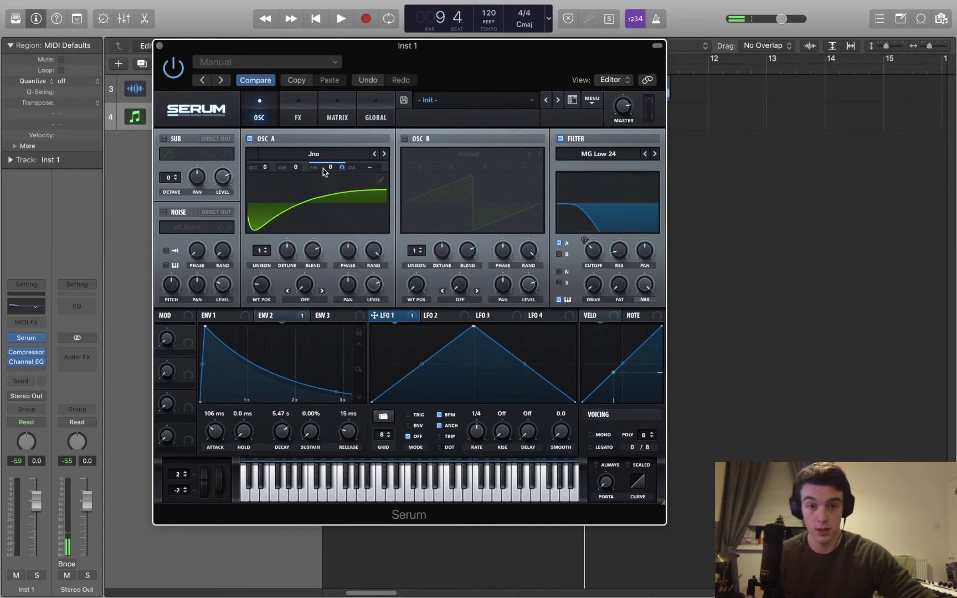
{"action": "mouse_move", "coordinate": [328, 170]}
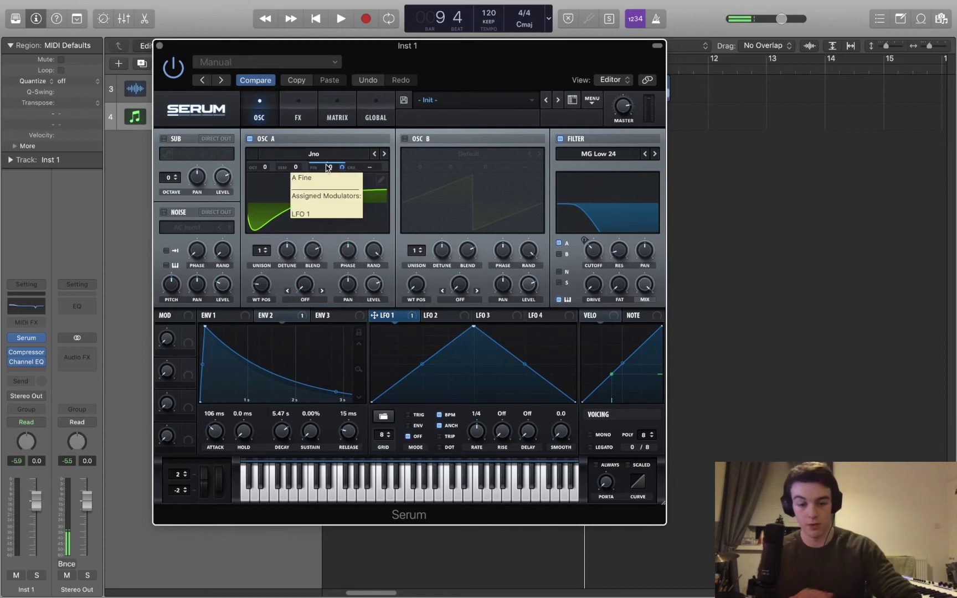
{"action": "left_click_drag", "start_coordinate": [327, 169], "coordinate": [328, 184]}
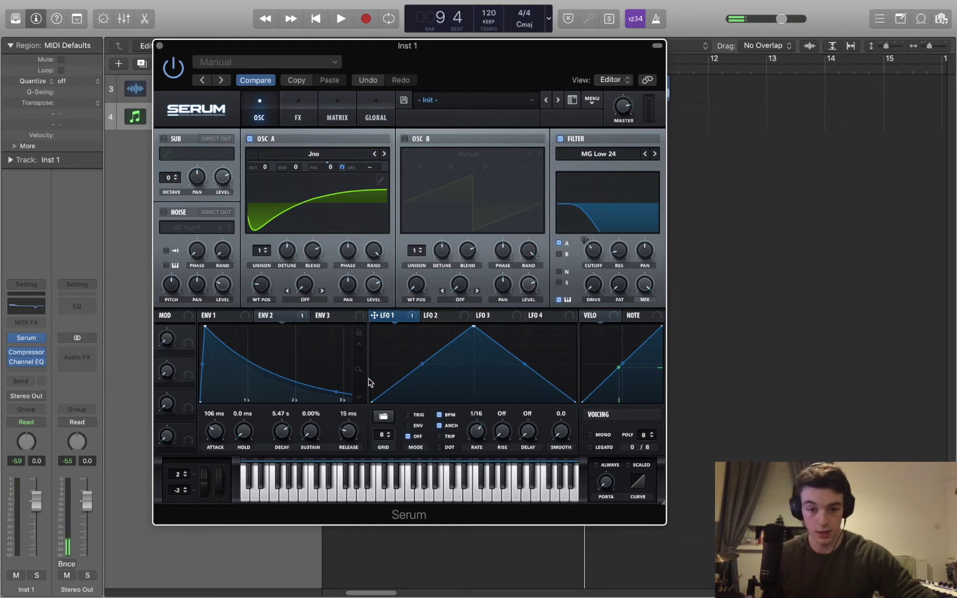
Assign LFO 2 to the filter's mix/level control and load the basic sine shape into it.
{"action": "left_click", "coordinate": [435, 315]}
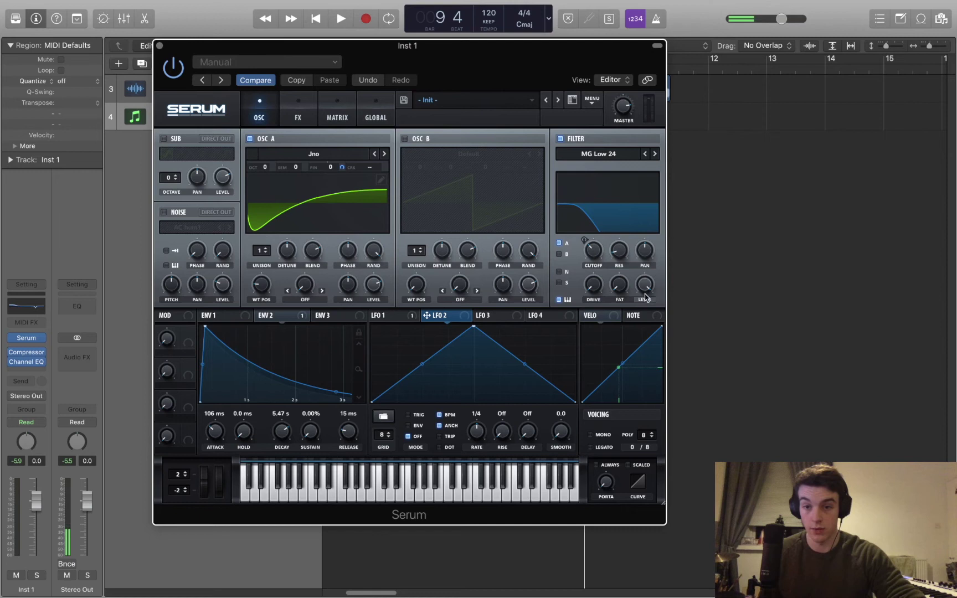
{"action": "left_click_drag", "start_coordinate": [426, 316], "coordinate": [645, 285]}
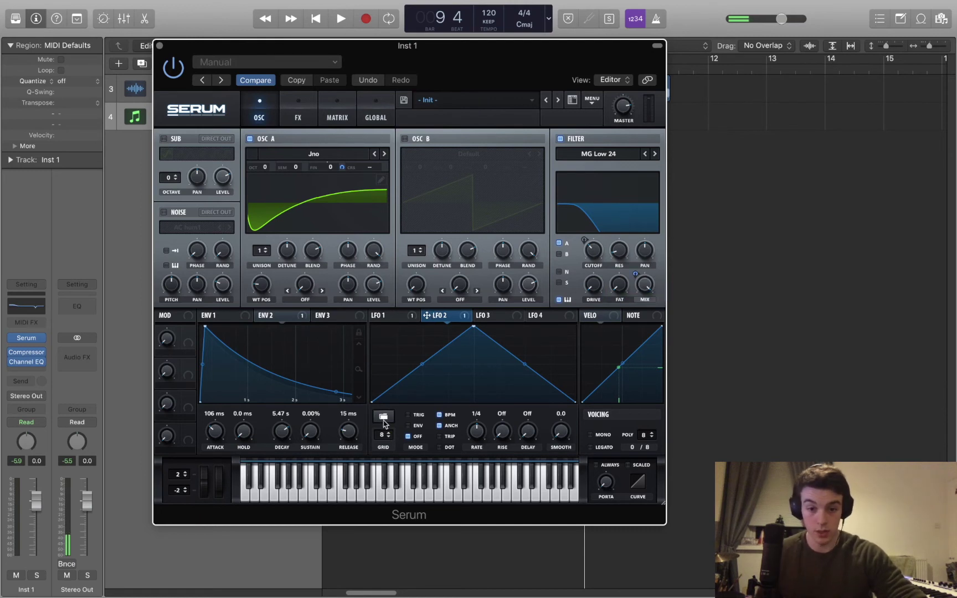
{"action": "left_click", "coordinate": [383, 421]}
{"action": "mouse_move", "coordinate": [421, 424]}
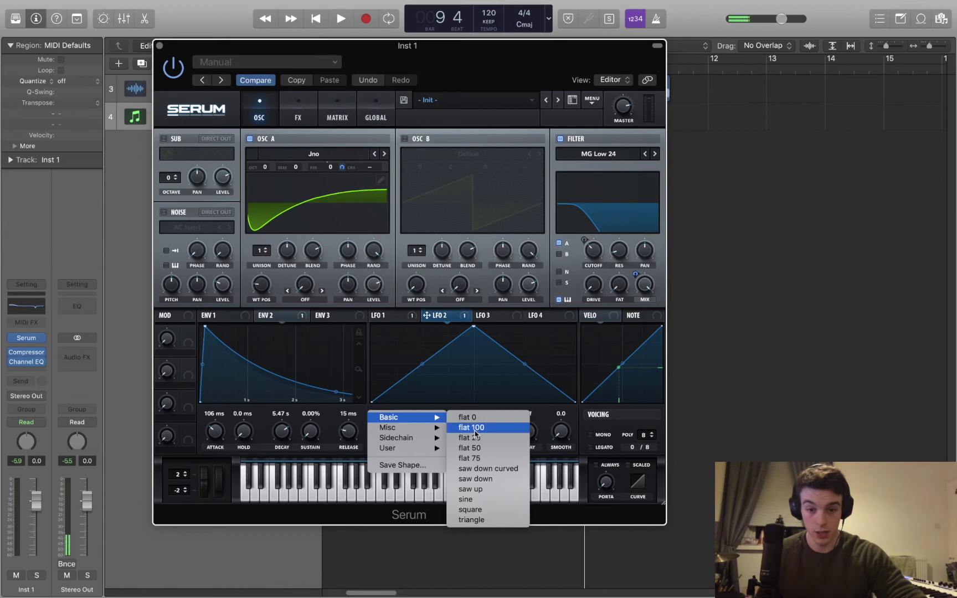
{"action": "left_click", "coordinate": [498, 500]}
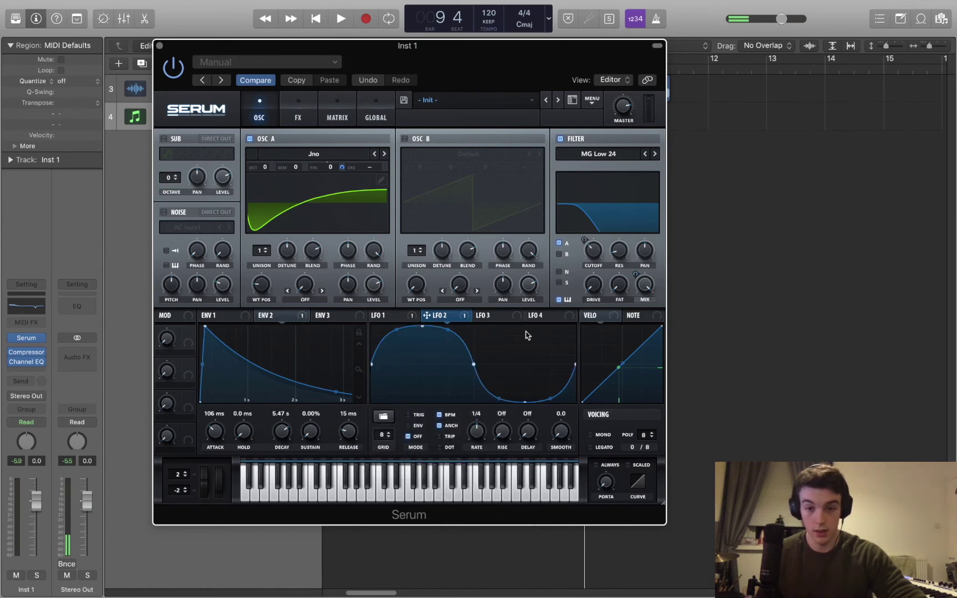
Switch the filter's mix control to level and give it a small amount of LFO 2 modulation.
{"action": "left_click_drag", "start_coordinate": [643, 284], "coordinate": [641, 244]}
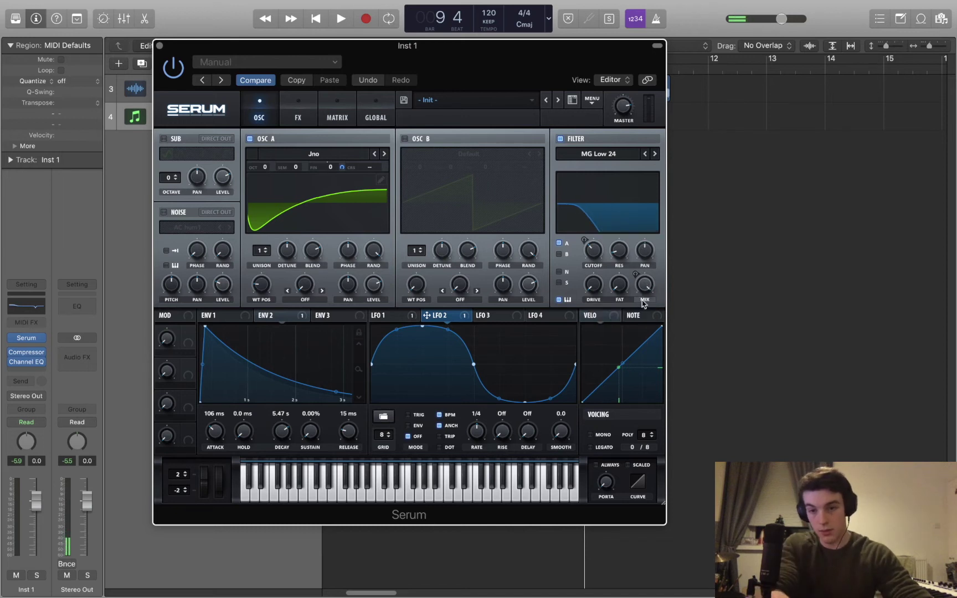
{"action": "right_click", "coordinate": [650, 290]}
{"action": "left_click", "coordinate": [659, 290]}
{"action": "left_click_drag", "start_coordinate": [652, 288], "coordinate": [645, 298]}
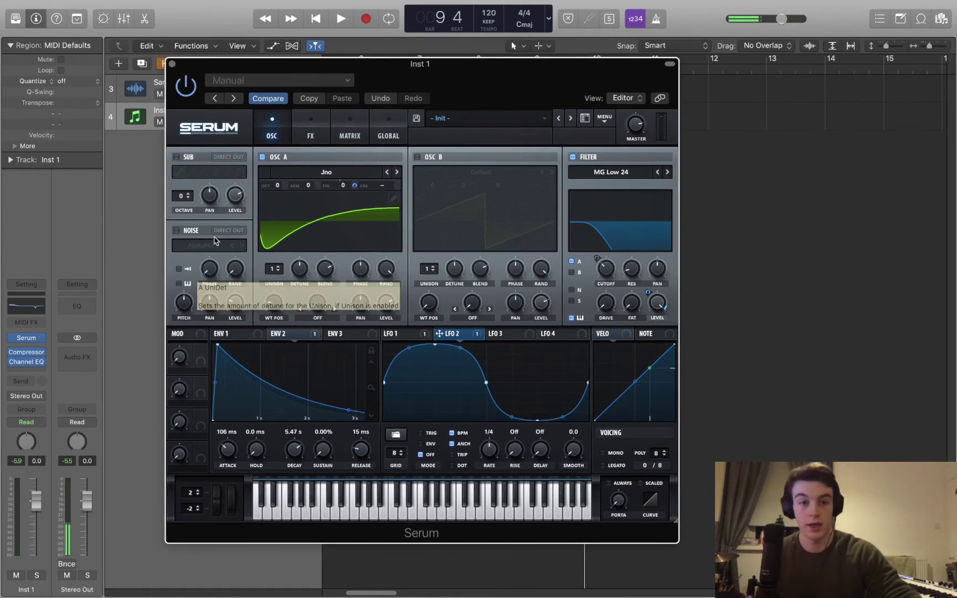
Move the synth window aside and play loopback#04 from about the middle of bar 8 as a reference.
{"action": "left_click_drag", "start_coordinate": [477, 83], "coordinate": [531, 311]}
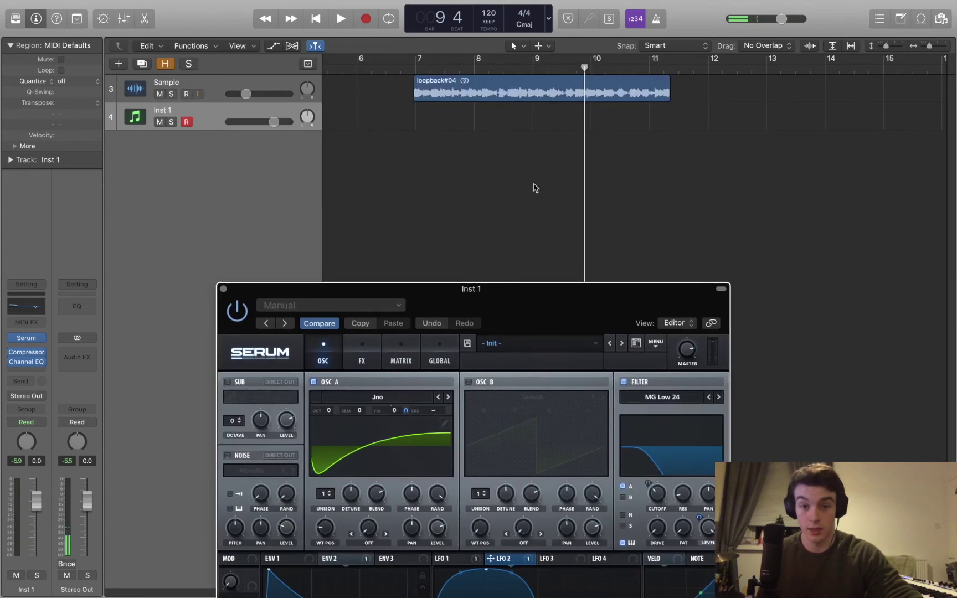
{"action": "left_click", "coordinate": [502, 66]}
{"action": "key", "text": "space"}
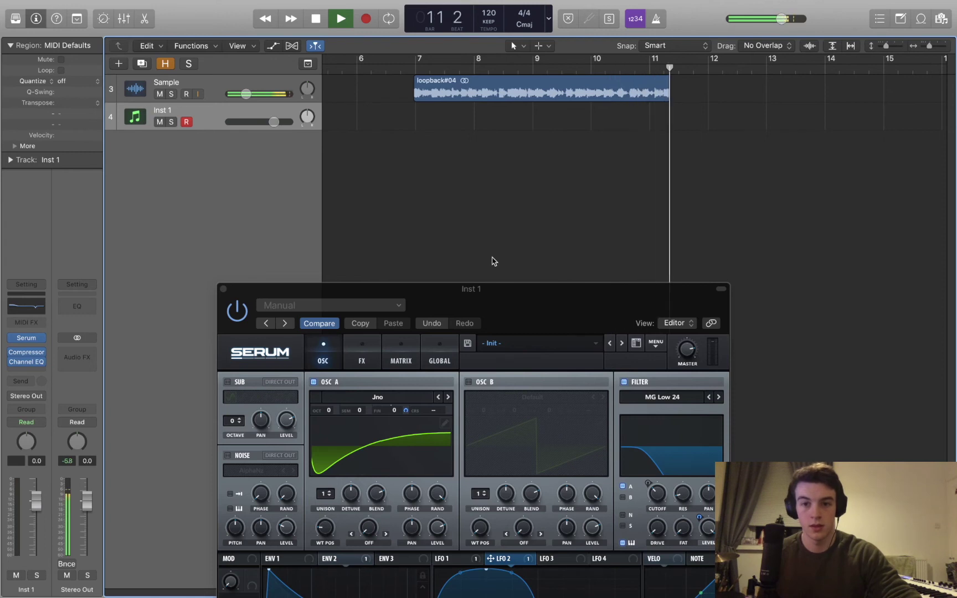
{"action": "key", "text": "space"}
{"action": "left_click_drag", "start_coordinate": [507, 292], "coordinate": [474, 33]}
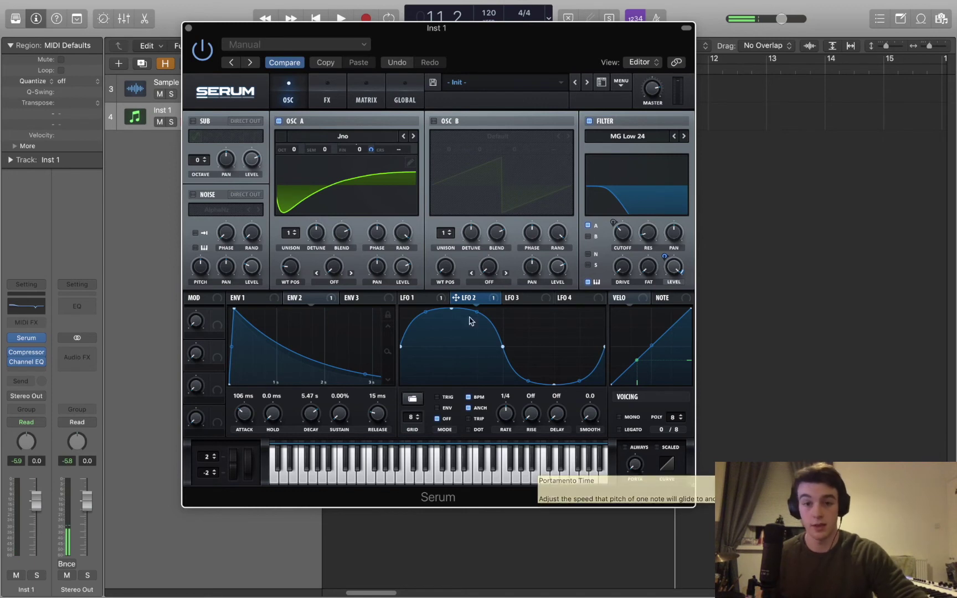
{"action": "left_click", "coordinate": [635, 467]}
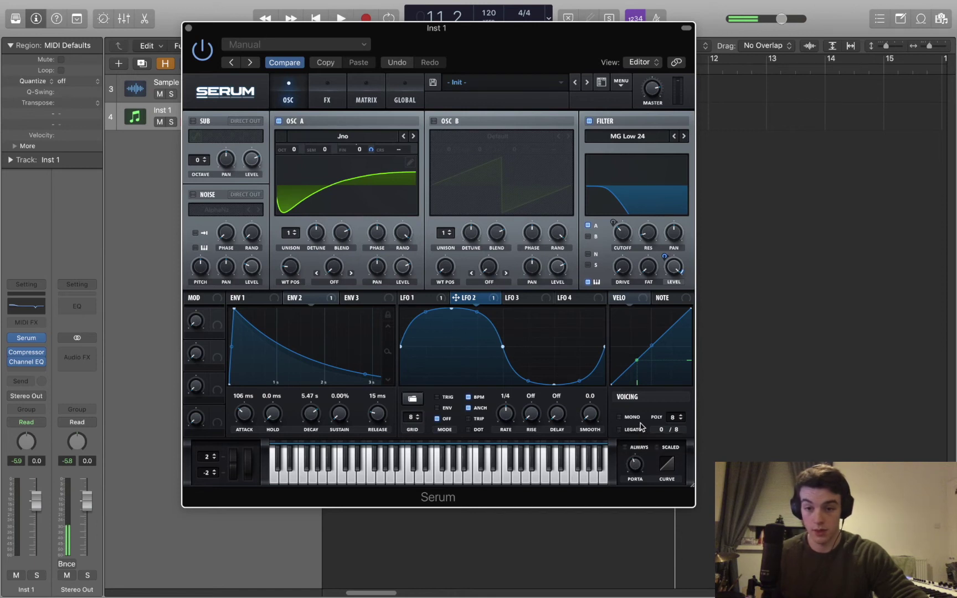
{"action": "left_click_drag", "start_coordinate": [646, 472], "coordinate": [640, 472]}
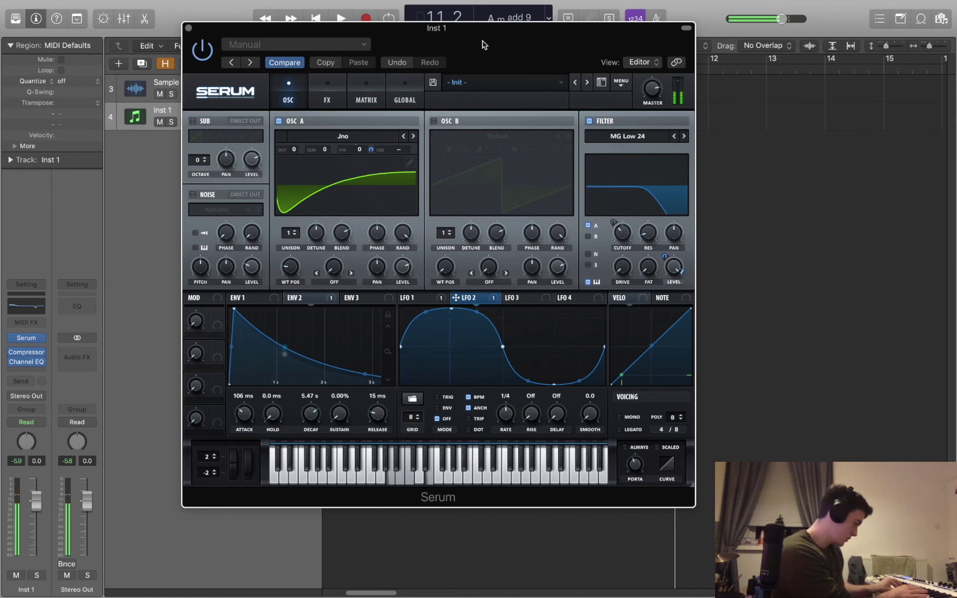
{"action": "left_click_drag", "start_coordinate": [482, 44], "coordinate": [509, 26]}
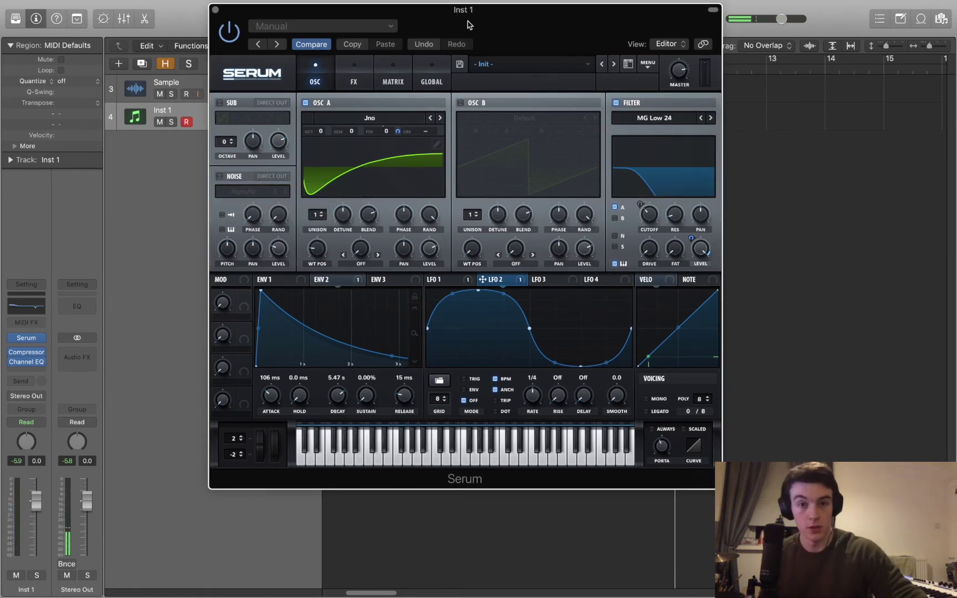
{"action": "left_click_drag", "start_coordinate": [467, 25], "coordinate": [467, 46]}
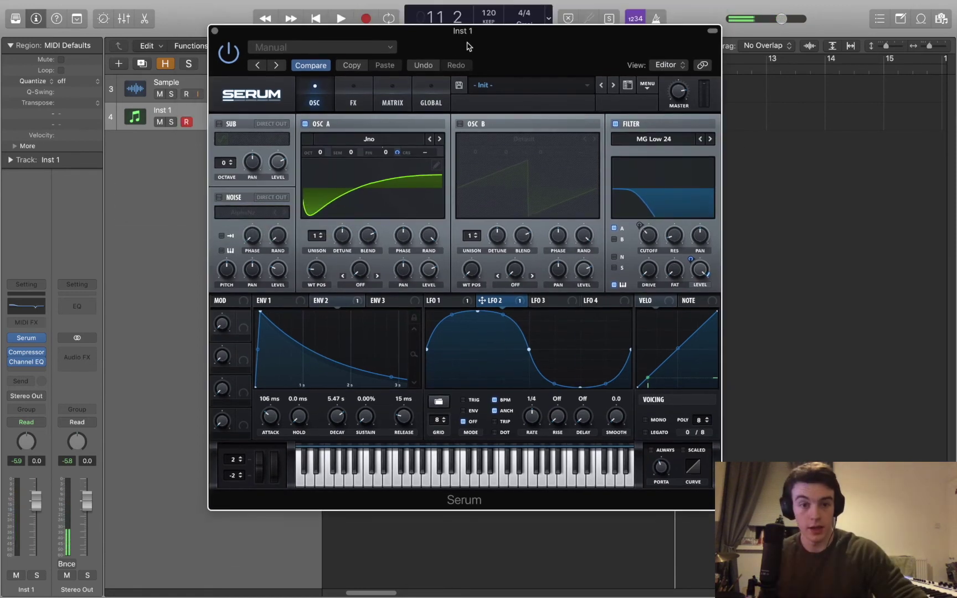
Turn on the noise oscillator with the J 60 sample at zero level and set oscillator A's warp mode to FM NoiseOsc.
{"action": "left_click", "coordinate": [219, 198]}
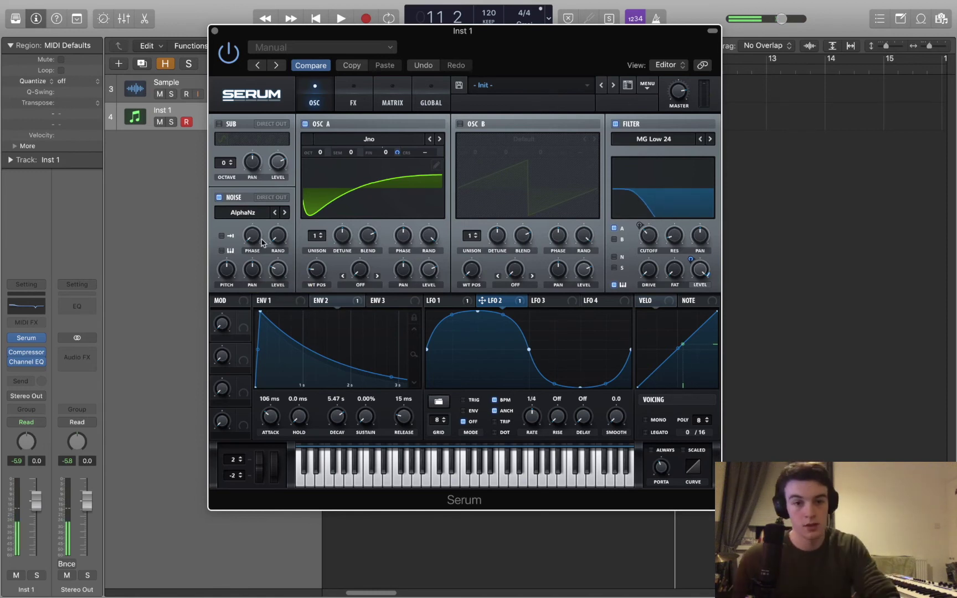
{"action": "left_click", "coordinate": [360, 284]}
{"action": "left_click", "coordinate": [375, 513]}
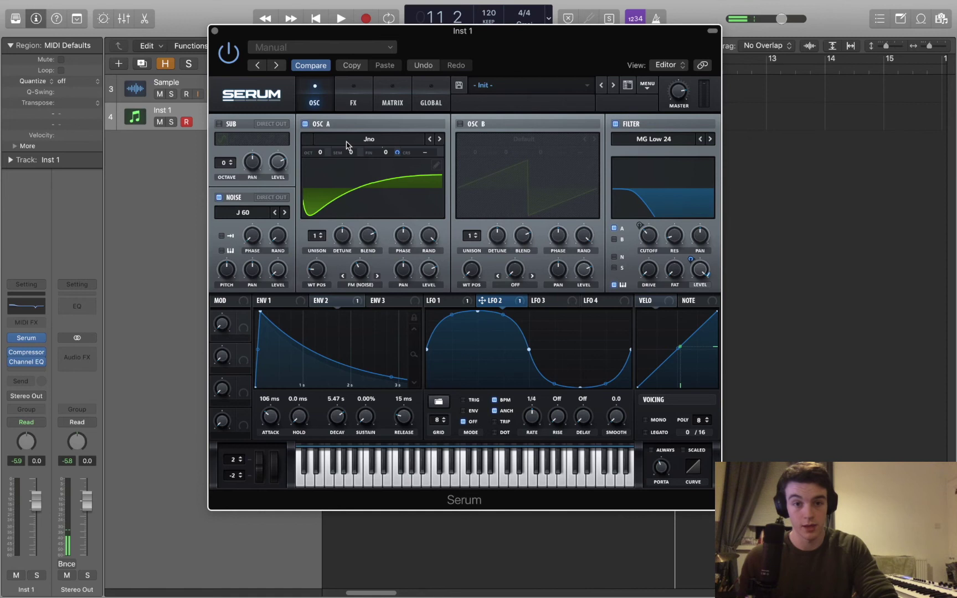
Audition oscillator A's noise FM warp at about 64% and reduce it to a subtle amount.
{"action": "left_click", "coordinate": [360, 285]}
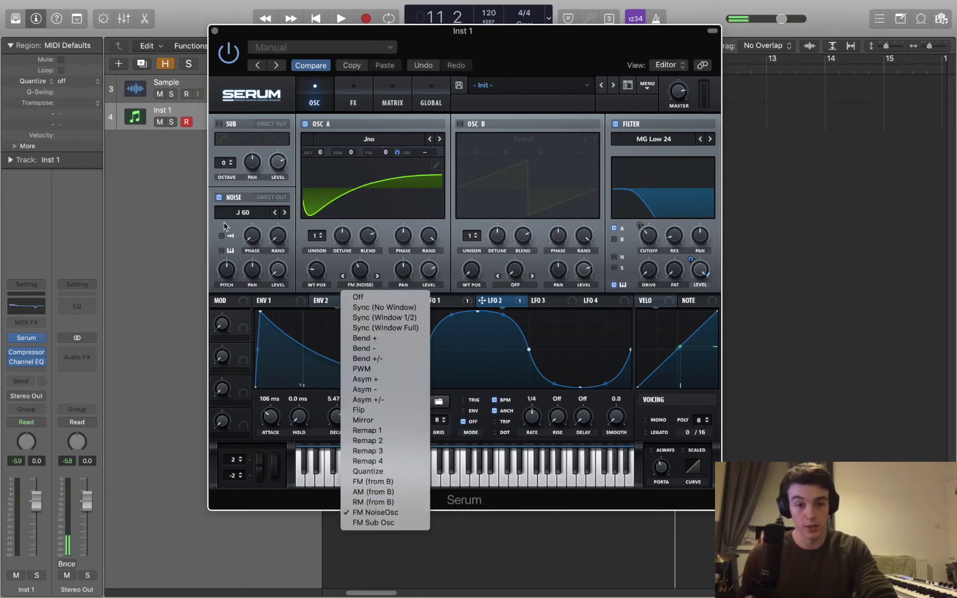
{"action": "left_click", "coordinate": [343, 265]}
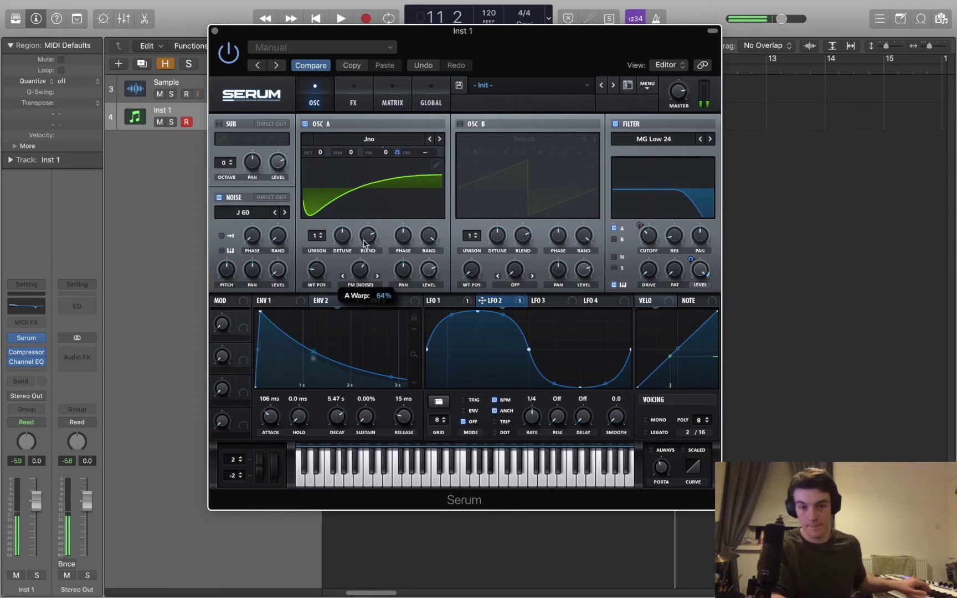
{"action": "left_click_drag", "start_coordinate": [365, 232], "coordinate": [366, 258]}
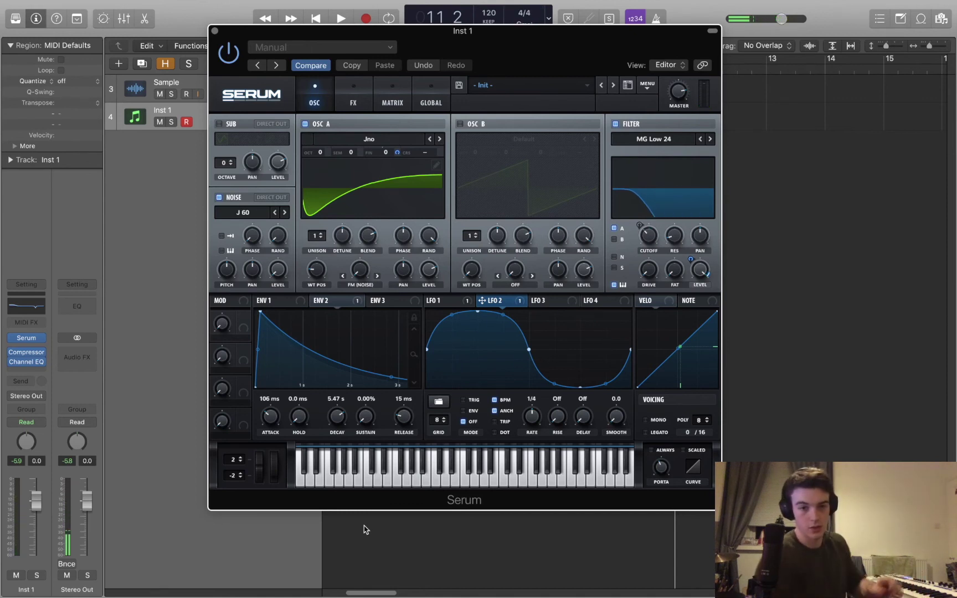
{"action": "mouse_move", "coordinate": [364, 275]}
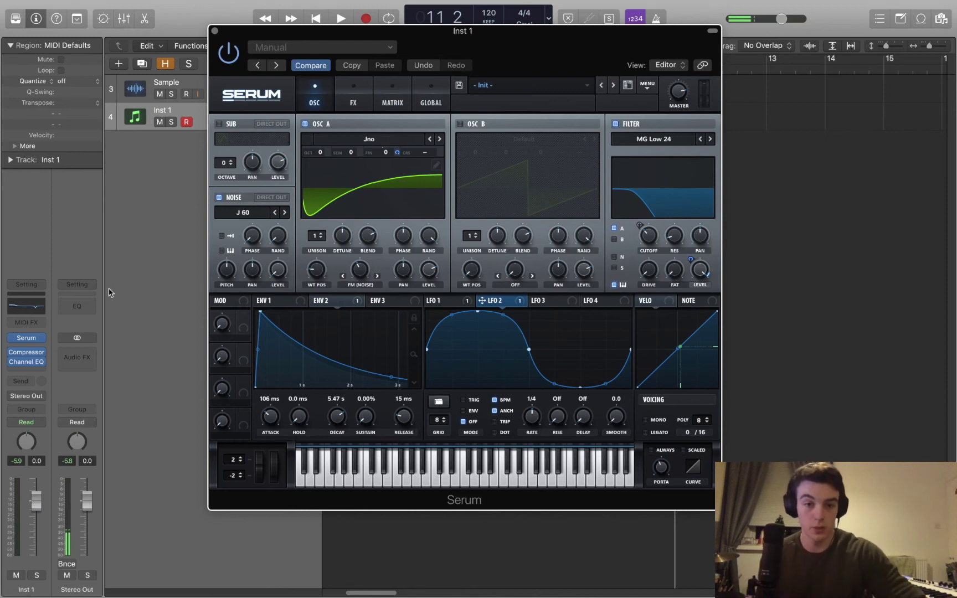
Set envelope 2's attack to 150 ms, lower the filter cutoff and increase envelope 2's modulation of it.
{"action": "left_click", "coordinate": [274, 303]}
{"action": "mouse_move", "coordinate": [273, 421]}
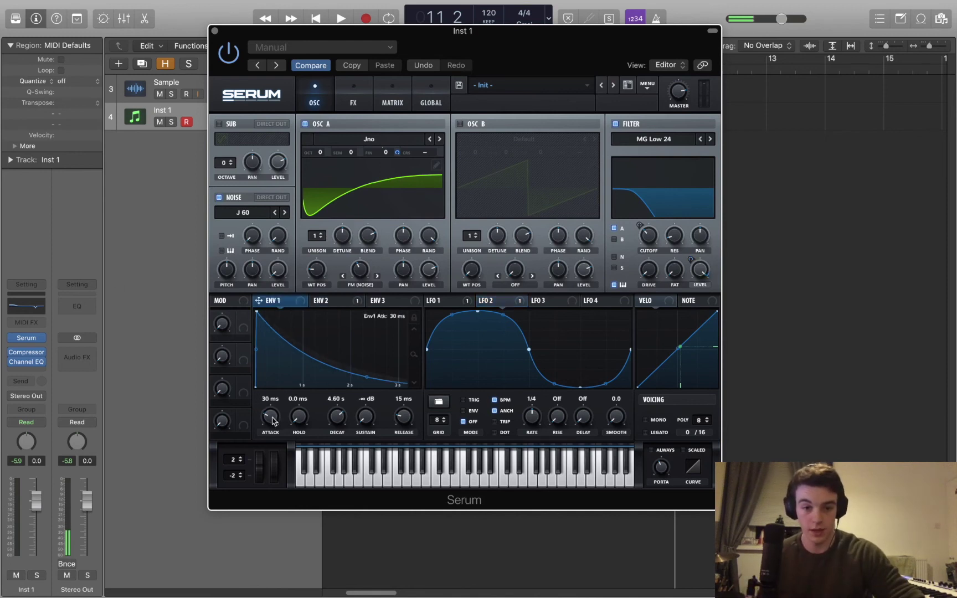
{"action": "left_click", "coordinate": [327, 301]}
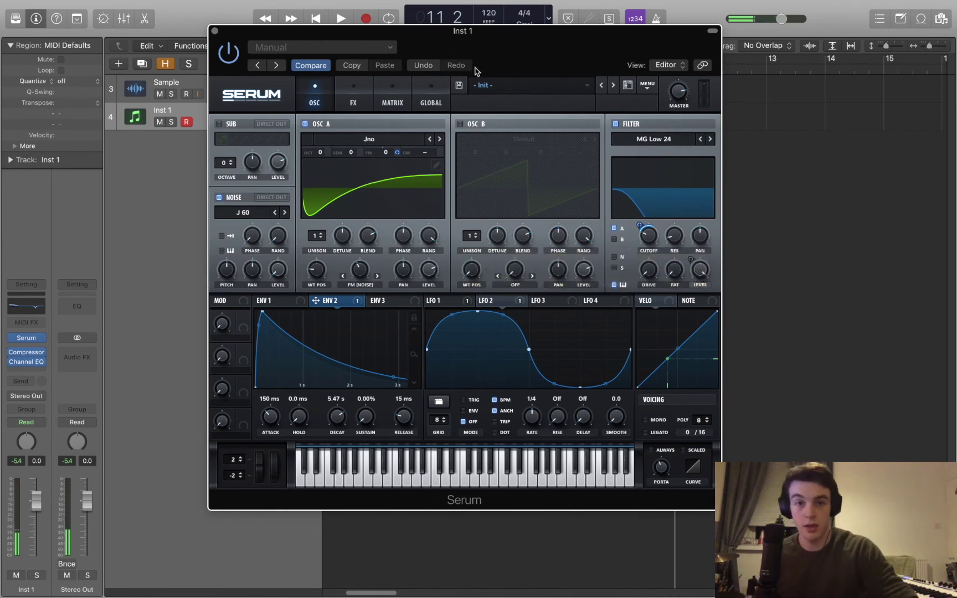
Play loopback#04 from just before bar 7 and compare it with the Inst 1 patch.
{"action": "left_click_drag", "start_coordinate": [505, 48], "coordinate": [502, 324]}
{"action": "scroll", "coordinate": [444, 89], "scroll_direction": "left", "scroll_amount": 2}
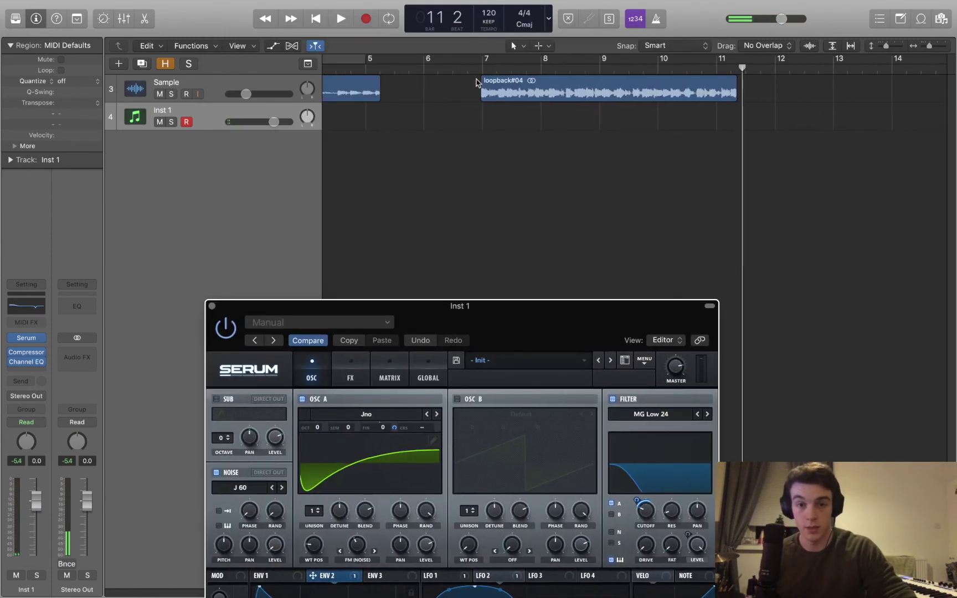
{"action": "left_click", "coordinate": [473, 71]}
{"action": "scroll", "coordinate": [509, 83], "scroll_direction": "left", "scroll_amount": 2}
{"action": "scroll", "coordinate": [526, 84], "scroll_direction": "right", "scroll_amount": 2}
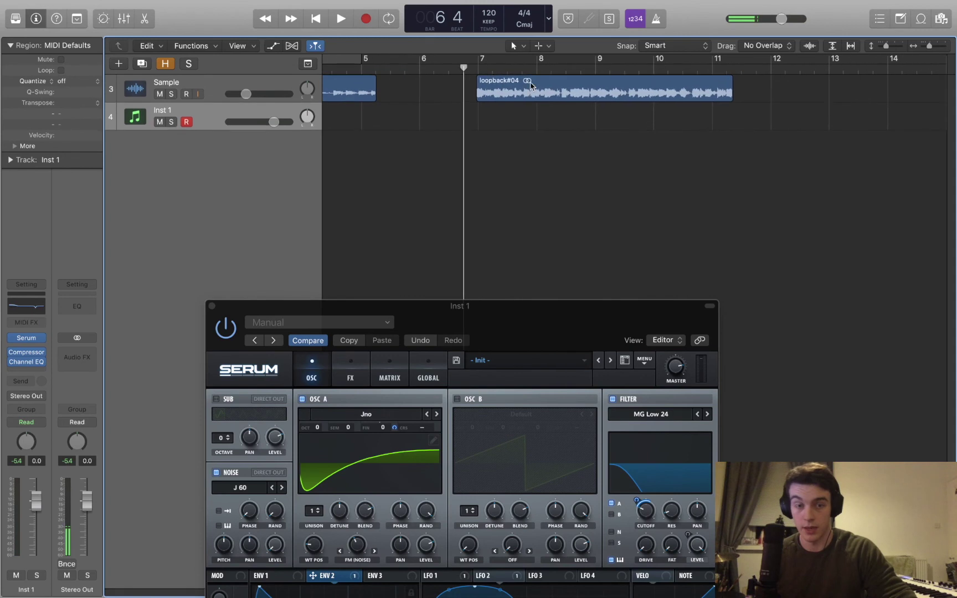
{"action": "scroll", "coordinate": [498, 111], "scroll_direction": "left", "scroll_amount": 5}
{"action": "key", "text": "space"}
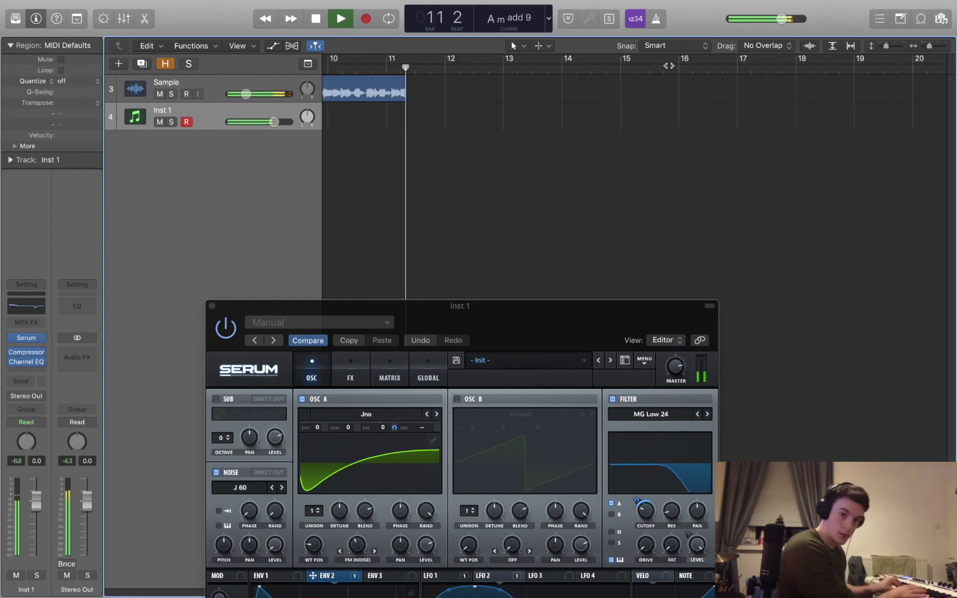
{"action": "key", "text": "space"}
Add a SoftClip distortion to the Serum effects and audition the patch with it bypassed and active.
{"action": "left_click_drag", "start_coordinate": [443, 317], "coordinate": [410, 83]}
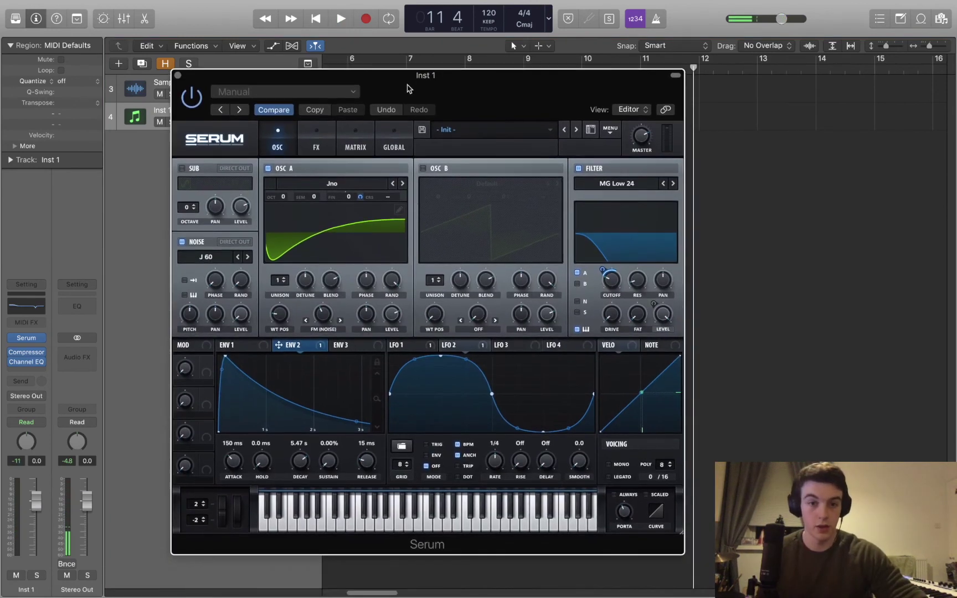
{"action": "left_click", "coordinate": [331, 143]}
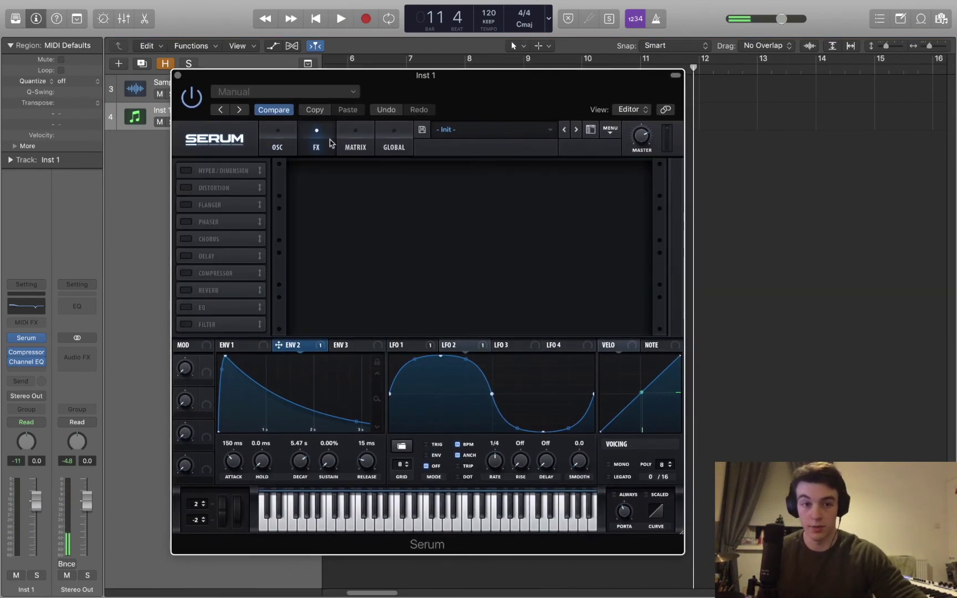
{"action": "left_click", "coordinate": [186, 188]}
{"action": "left_click_drag", "start_coordinate": [441, 109], "coordinate": [437, 134]}
{"action": "left_click", "coordinate": [374, 183]}
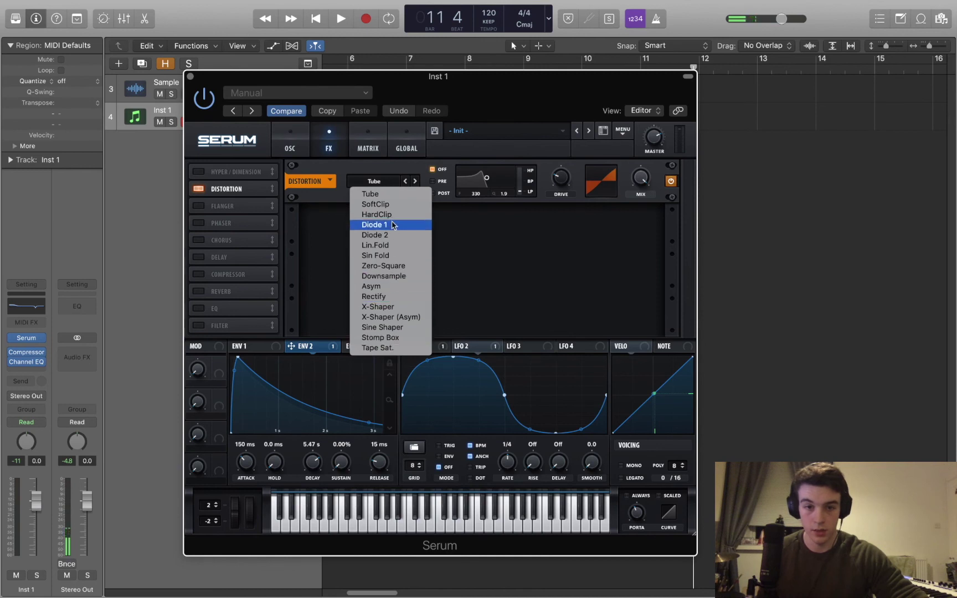
{"action": "left_click", "coordinate": [396, 205]}
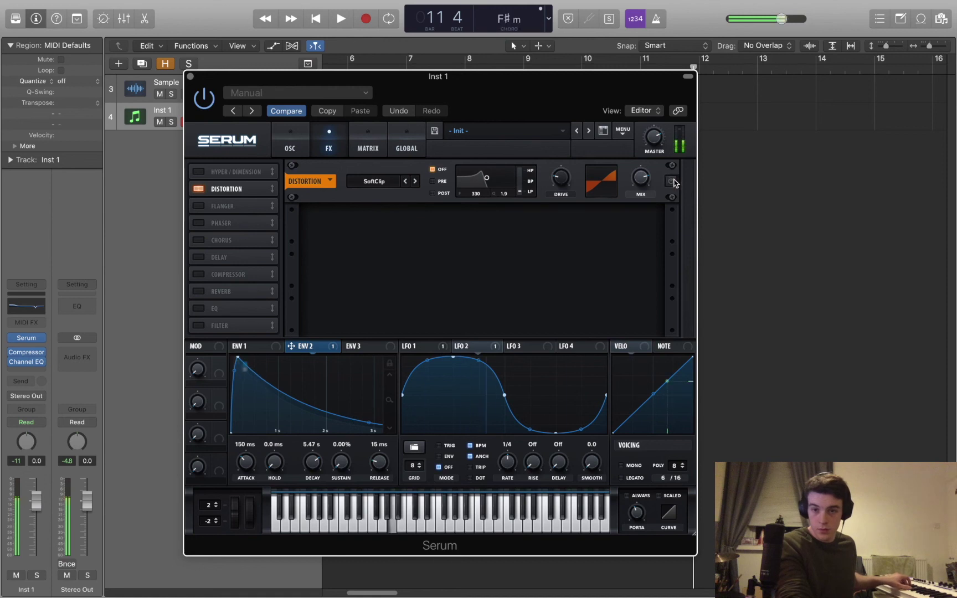
{"action": "mouse_move", "coordinate": [647, 180]}
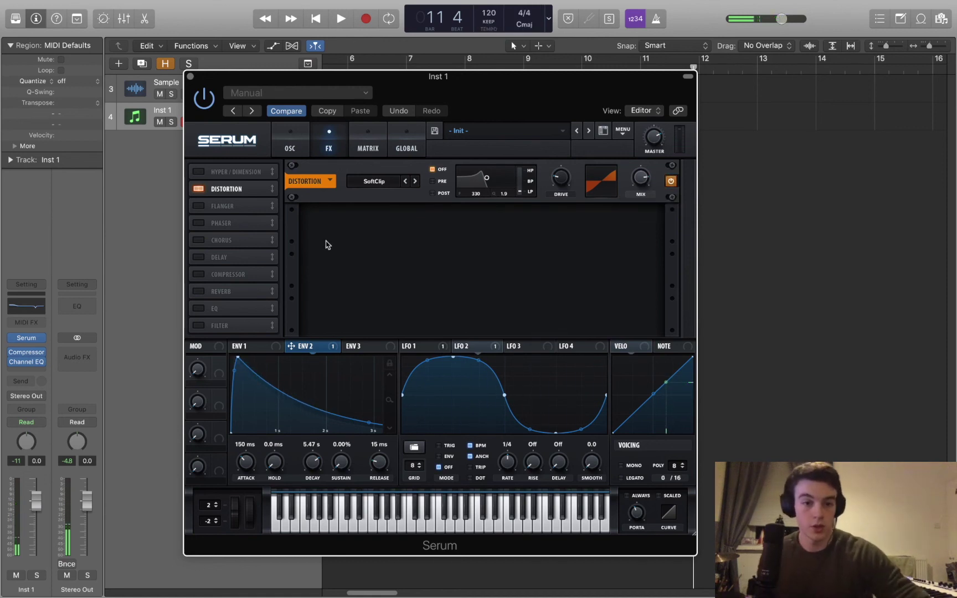
Add an EQ effect with its low band as a low cut and a slight boost on the high shelf.
{"action": "left_click", "coordinate": [198, 309]}
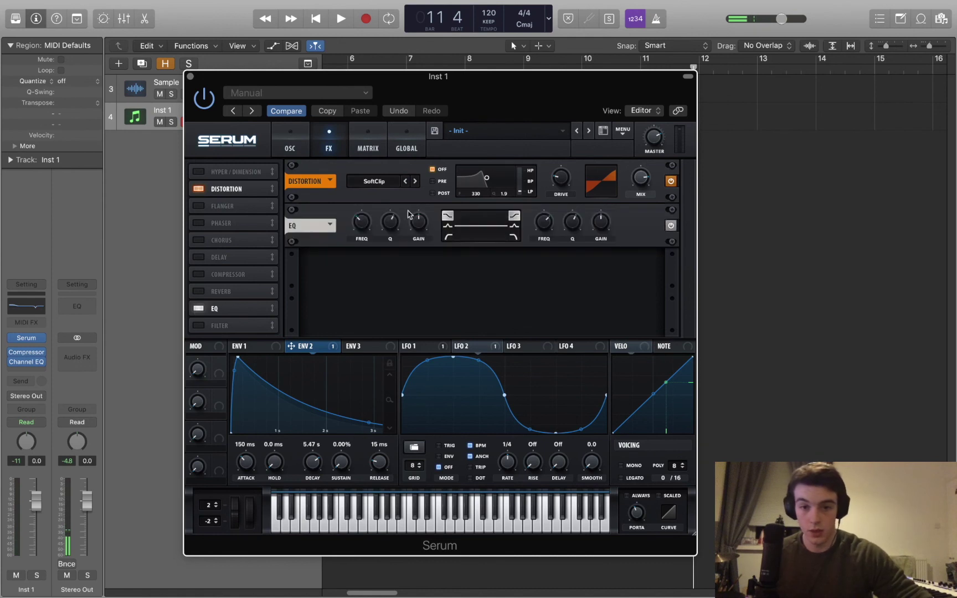
{"action": "left_click", "coordinate": [448, 237]}
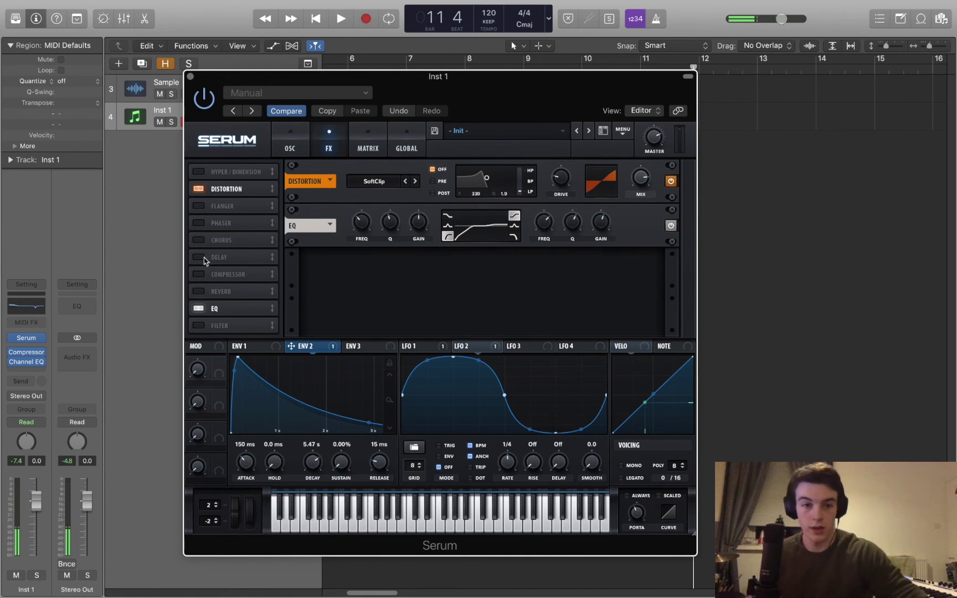
Add a Hall reverb with reduced size and decay, and turn on the compressor effect.
{"action": "left_click", "coordinate": [198, 291]}
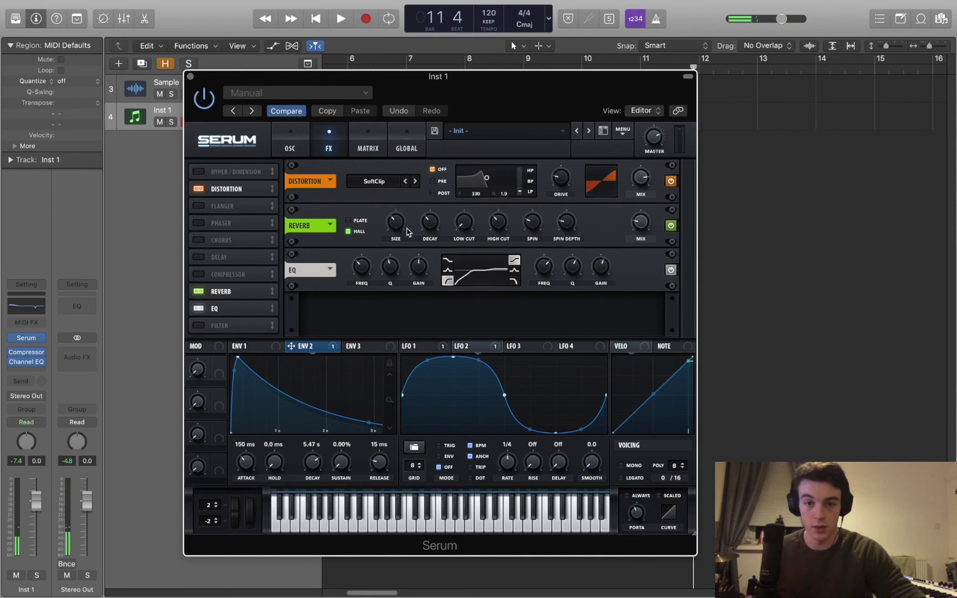
{"action": "mouse_move", "coordinate": [397, 229]}
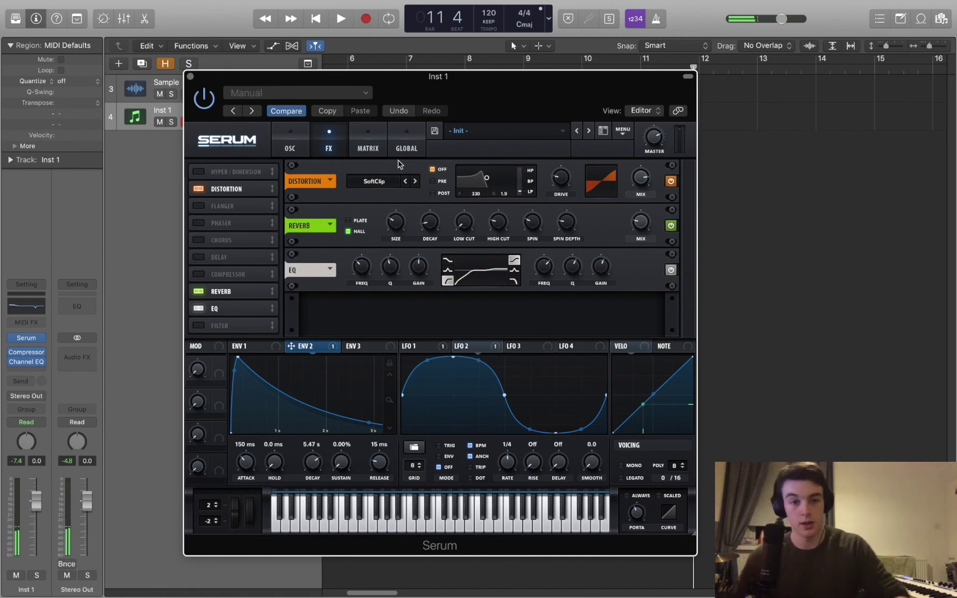
{"action": "left_click", "coordinate": [197, 274]}
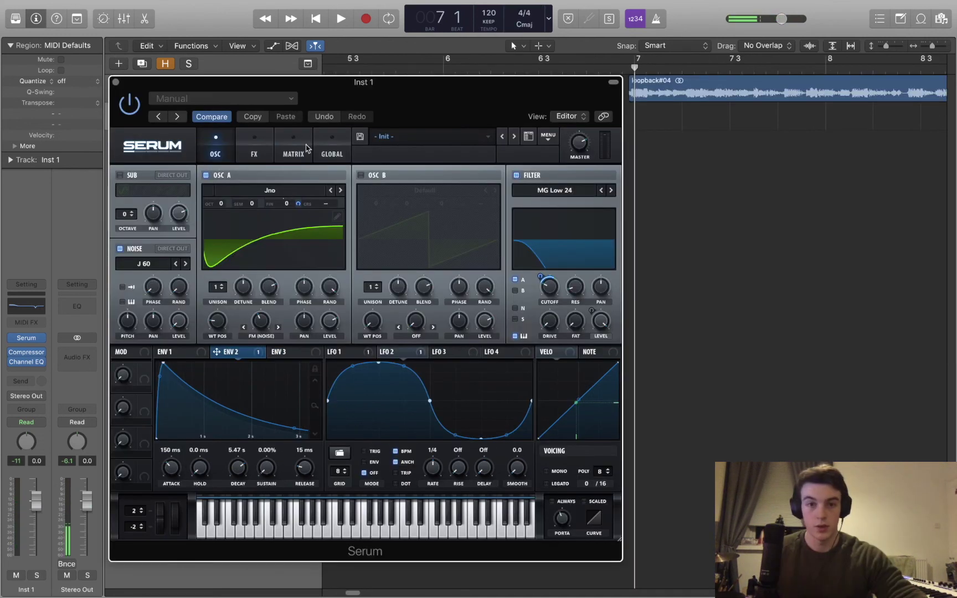
{"action": "left_click_drag", "start_coordinate": [401, 94], "coordinate": [389, 98]}
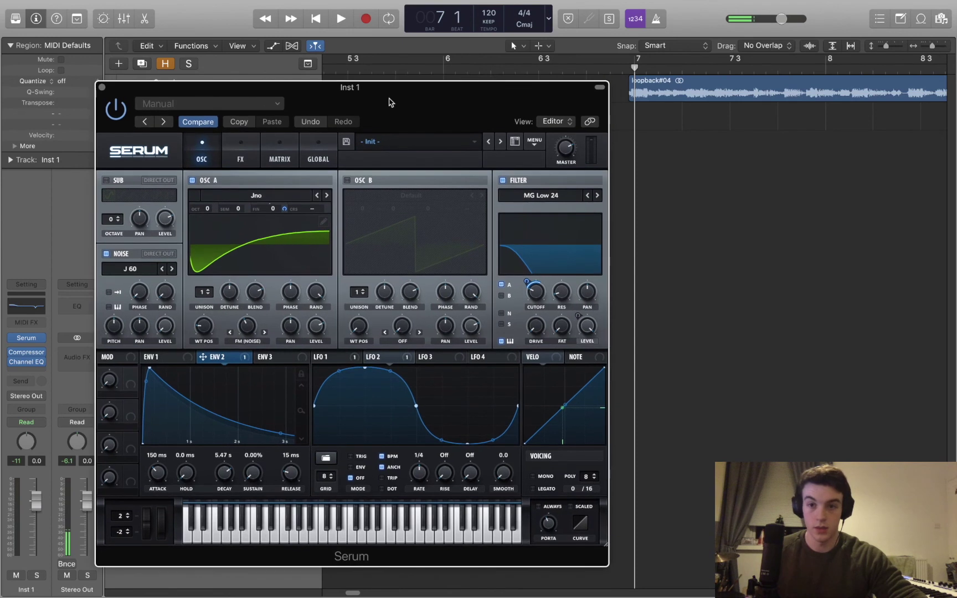
{"action": "scroll", "coordinate": [720, 189], "scroll_direction": "right", "scroll_amount": 5}
{"action": "scroll", "coordinate": [720, 193], "scroll_direction": "left", "scroll_amount": 7}
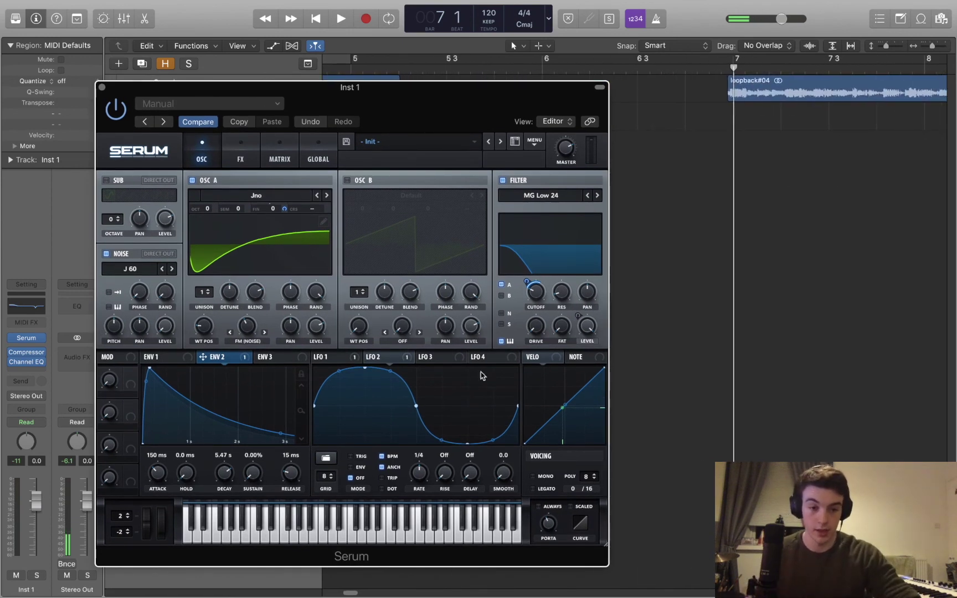
{"action": "scroll", "coordinate": [712, 141], "scroll_direction": "right", "scroll_amount": 3}
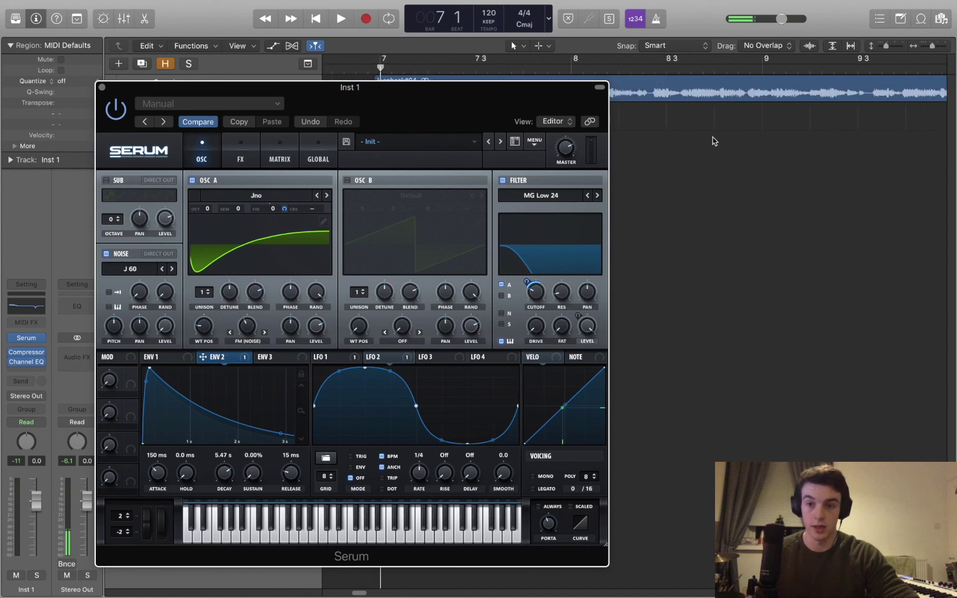
{"action": "scroll", "coordinate": [714, 141], "scroll_direction": "left", "scroll_amount": 1}
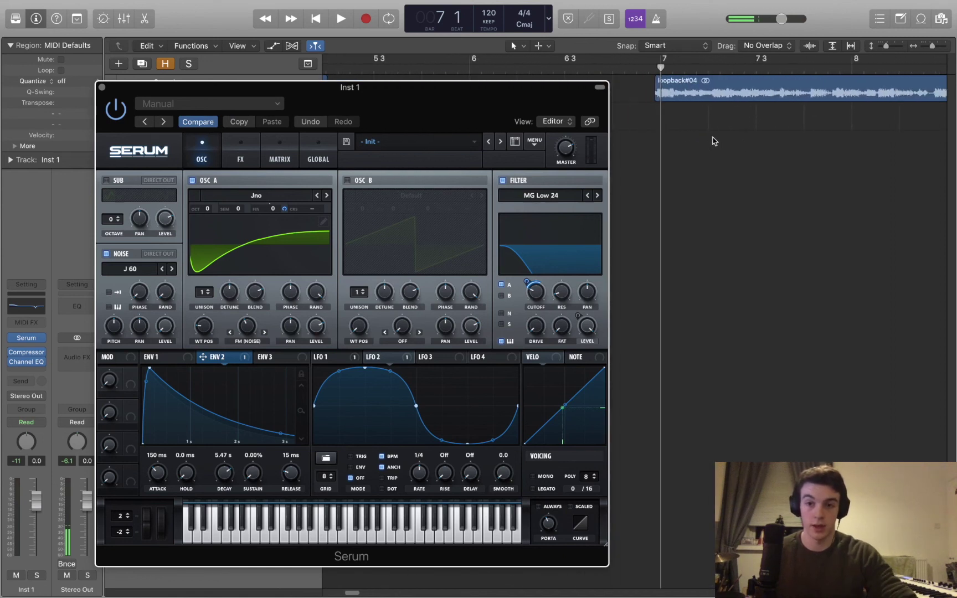
{"action": "mouse_move", "coordinate": [404, 91]}
{"action": "left_mouse_down"}
{"action": "mouse_move", "coordinate": [418, 81]}
{"action": "mouse_move", "coordinate": [432, 98]}
{"action": "mouse_move", "coordinate": [411, 98]}
{"action": "mouse_move", "coordinate": [412, 91]}
{"action": "left_mouse_up"}
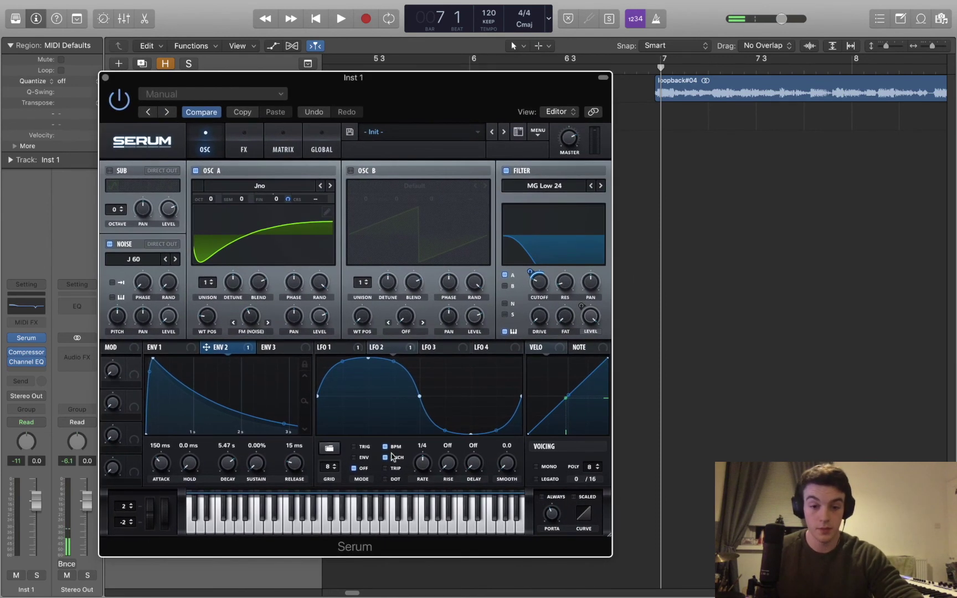
{"action": "scroll", "coordinate": [770, 257], "scroll_direction": "right", "scroll_amount": 10}
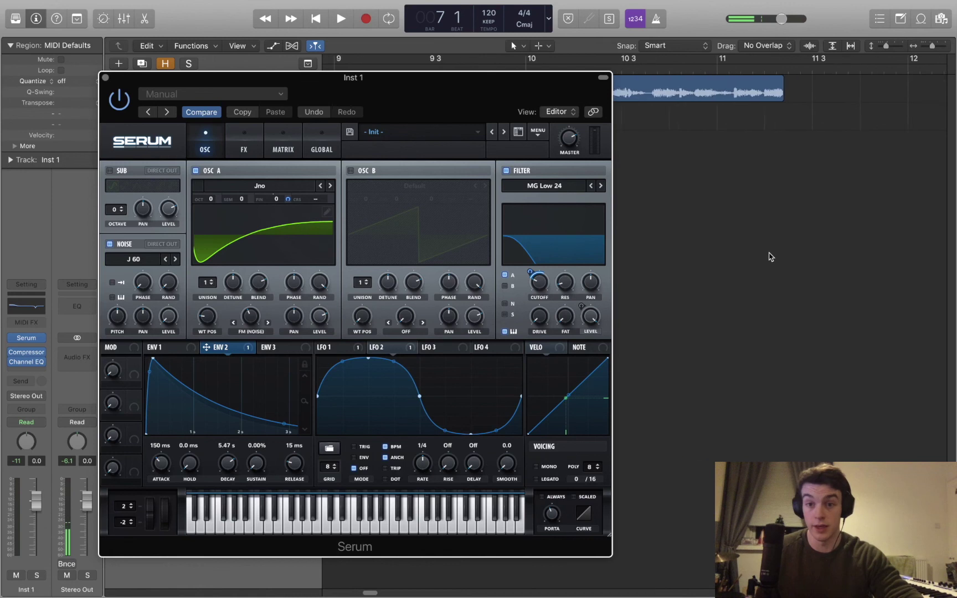
{"action": "scroll", "coordinate": [770, 256], "scroll_direction": "right", "scroll_amount": 1}
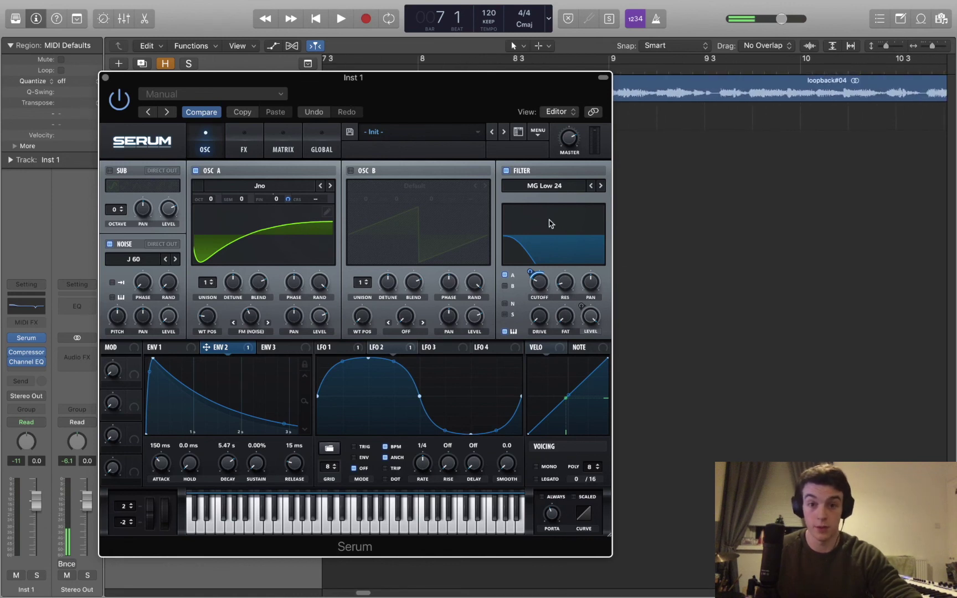
{"action": "left_click_drag", "start_coordinate": [366, 83], "coordinate": [576, 130]}
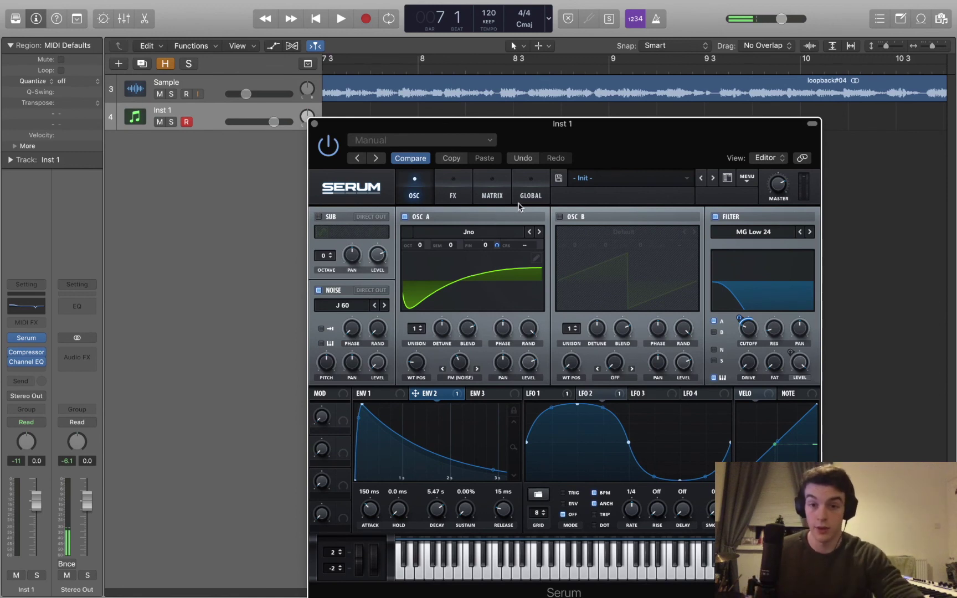
{"action": "left_click_drag", "start_coordinate": [625, 136], "coordinate": [634, 117]}
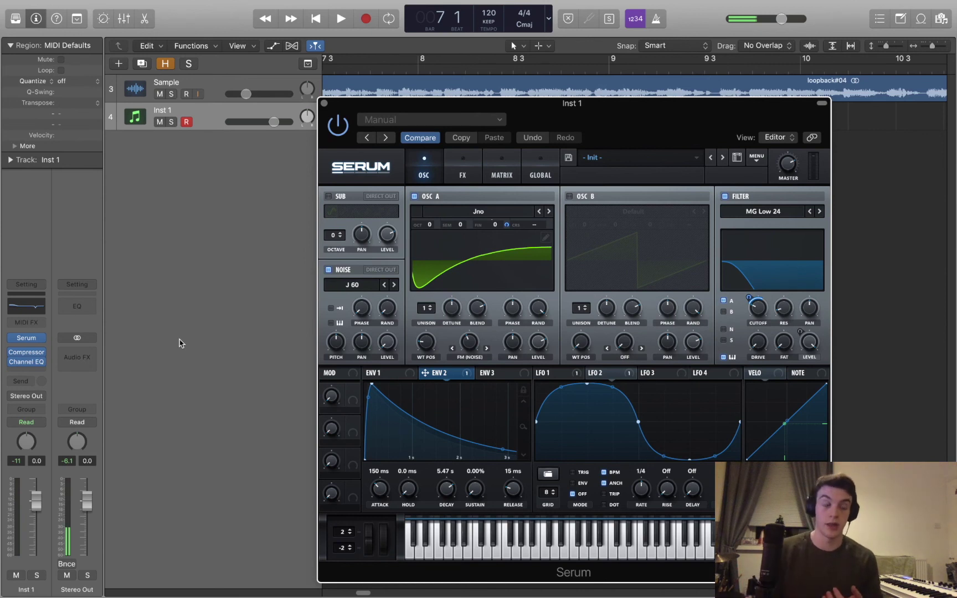
{"action": "left_click_drag", "start_coordinate": [591, 103], "coordinate": [591, 114]}
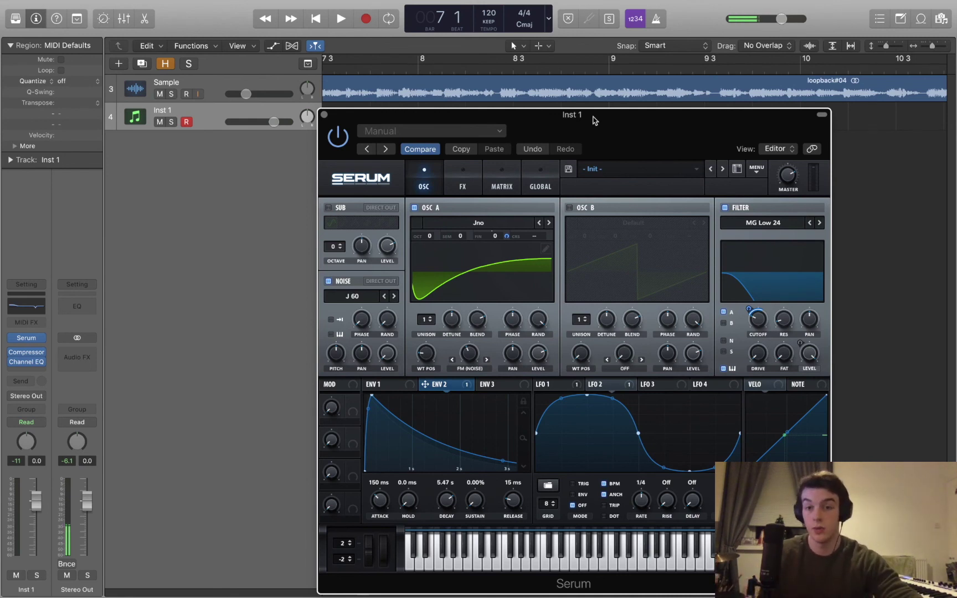
{"action": "left_click_drag", "start_coordinate": [594, 120], "coordinate": [568, 117]}
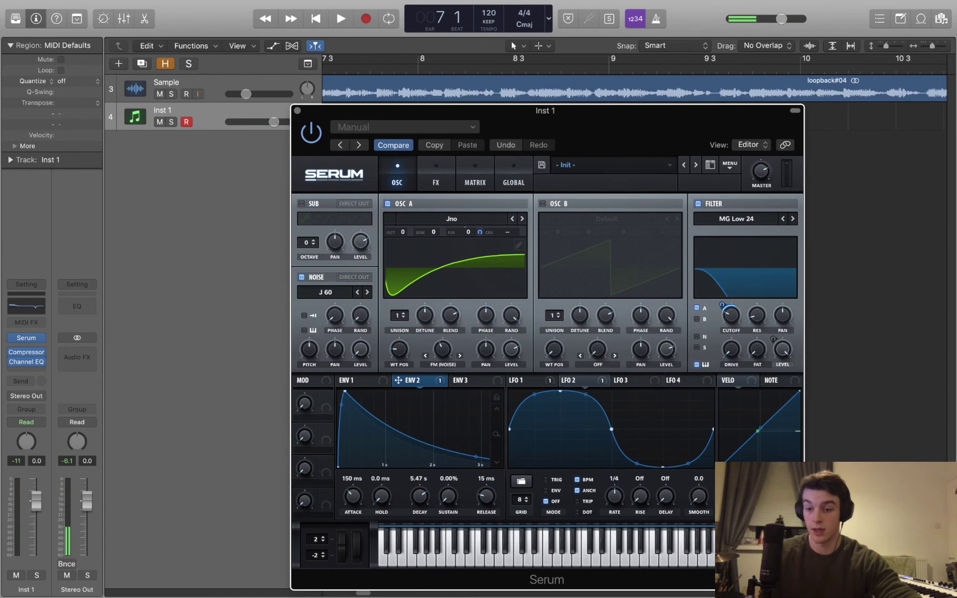